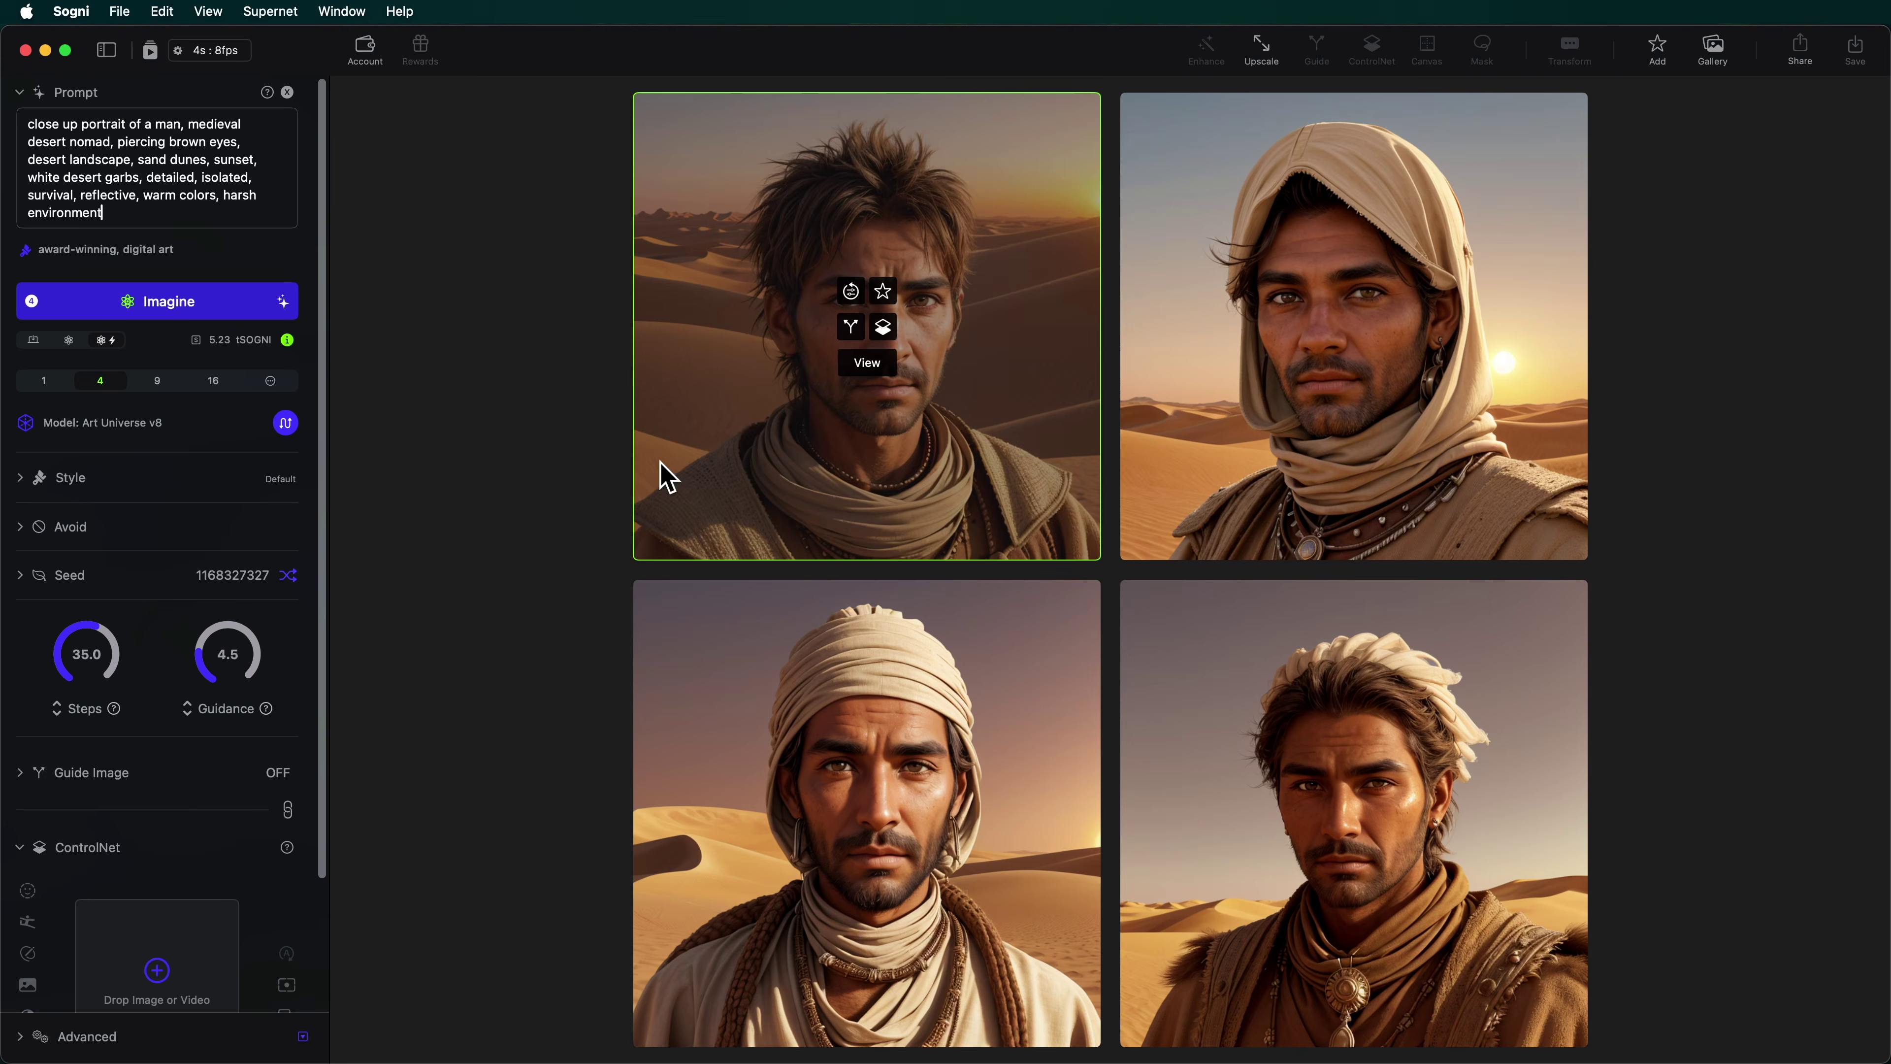
Load the turbaned desert nomad portrait from the gallery and set it as the ControlNet image.
{"action": "left_click", "coordinate": [1715, 54]}
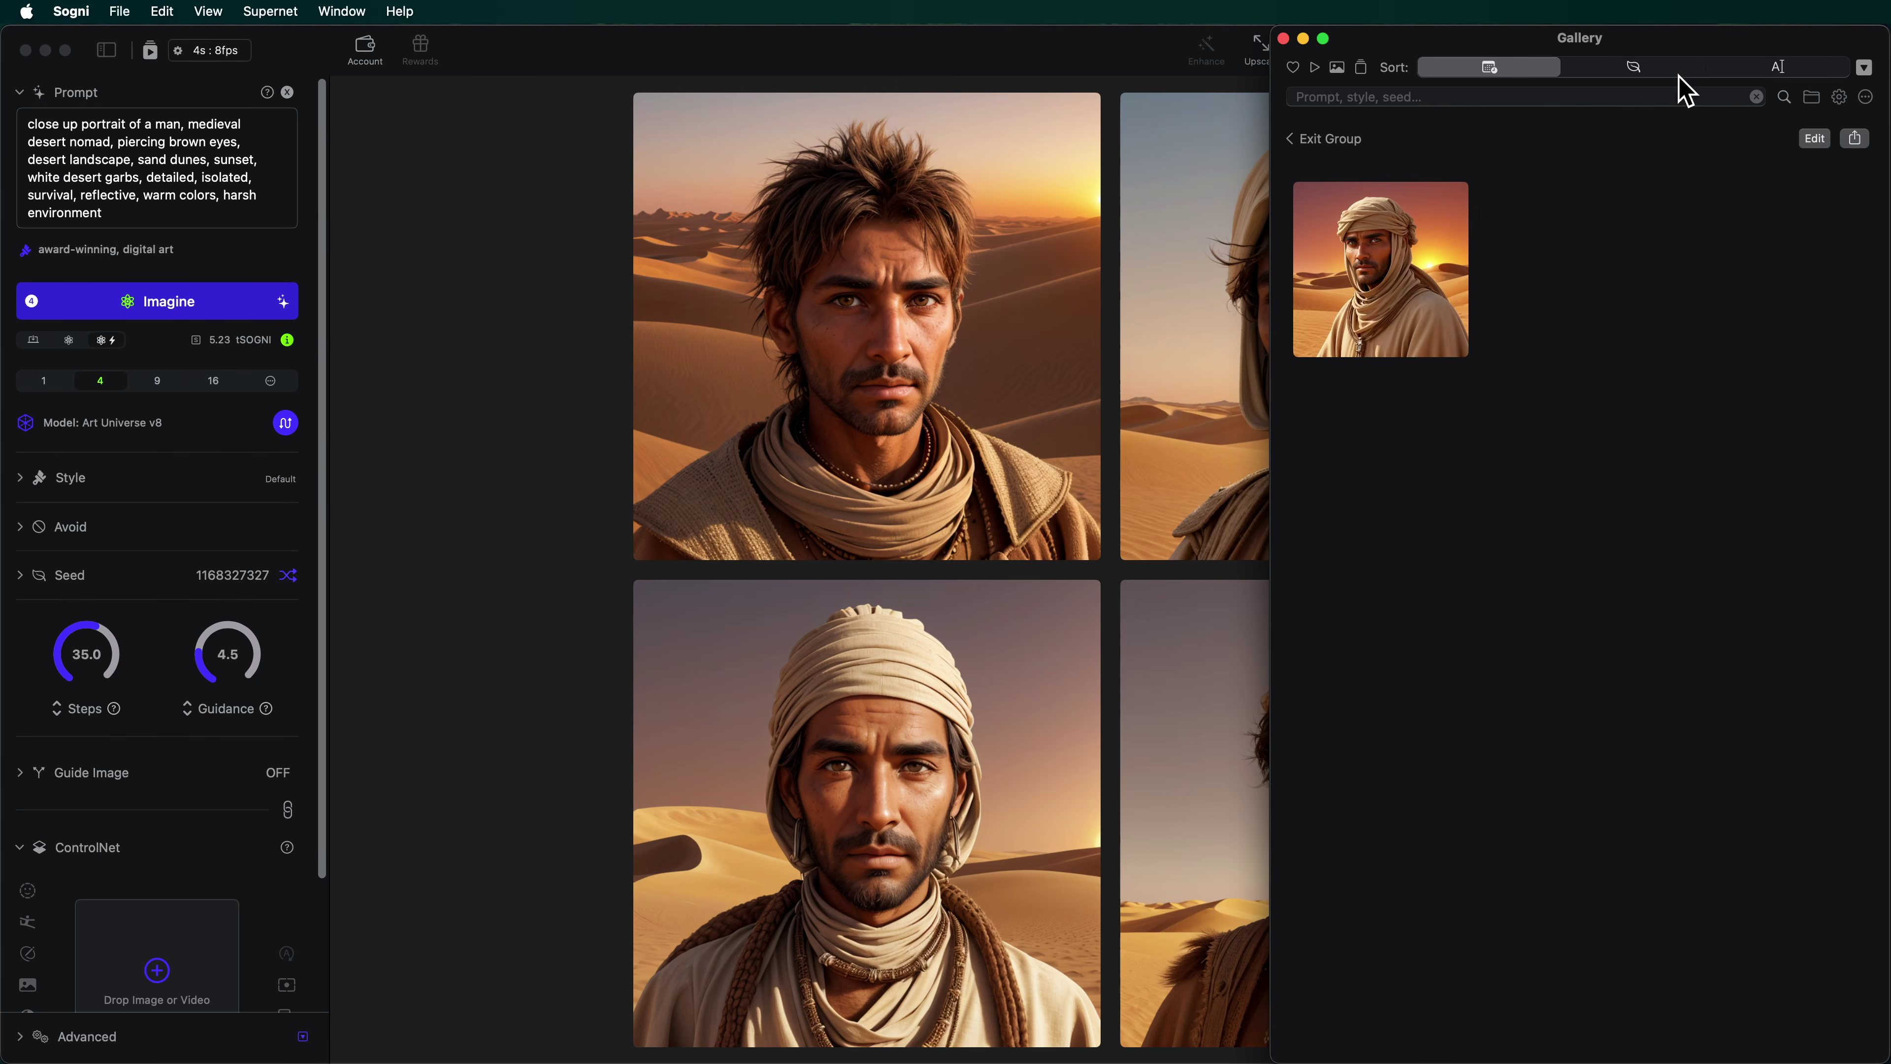
{"action": "left_click", "coordinate": [1358, 286]}
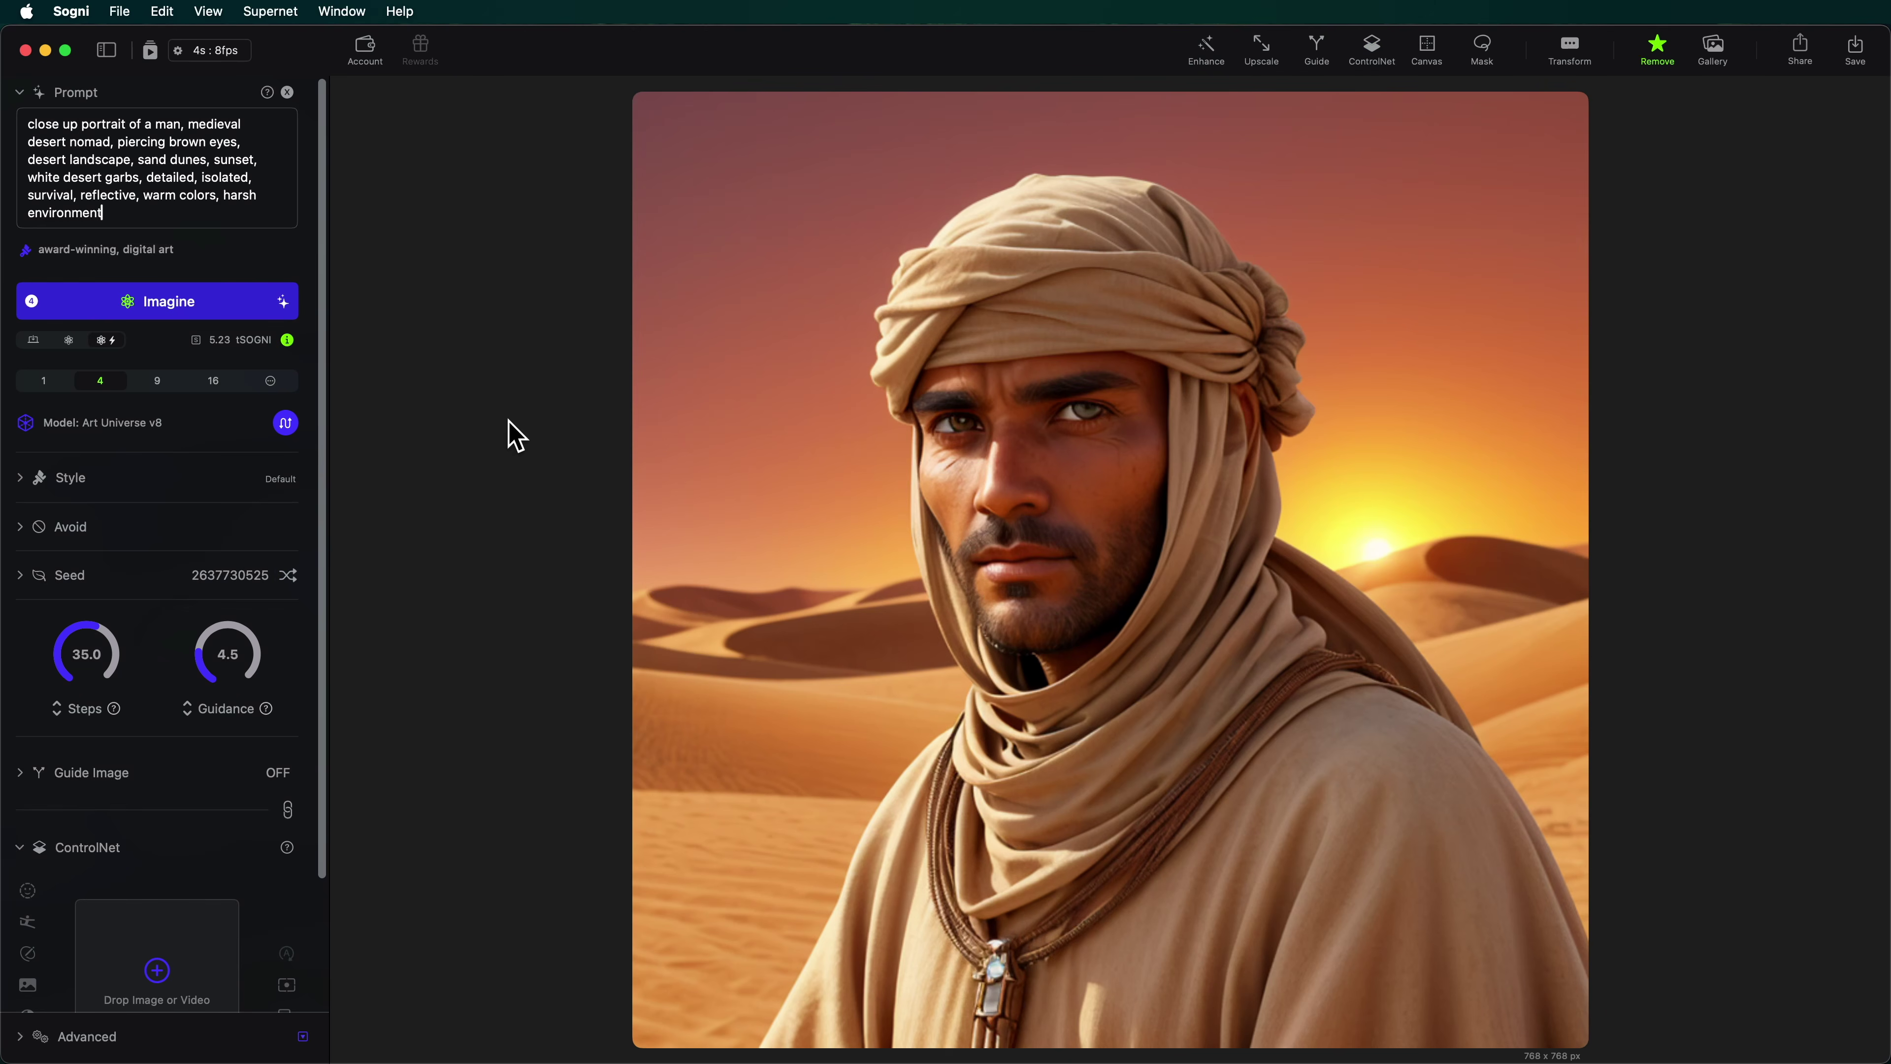
{"action": "left_click_drag", "start_coordinate": [1072, 372], "coordinate": [237, 969]}
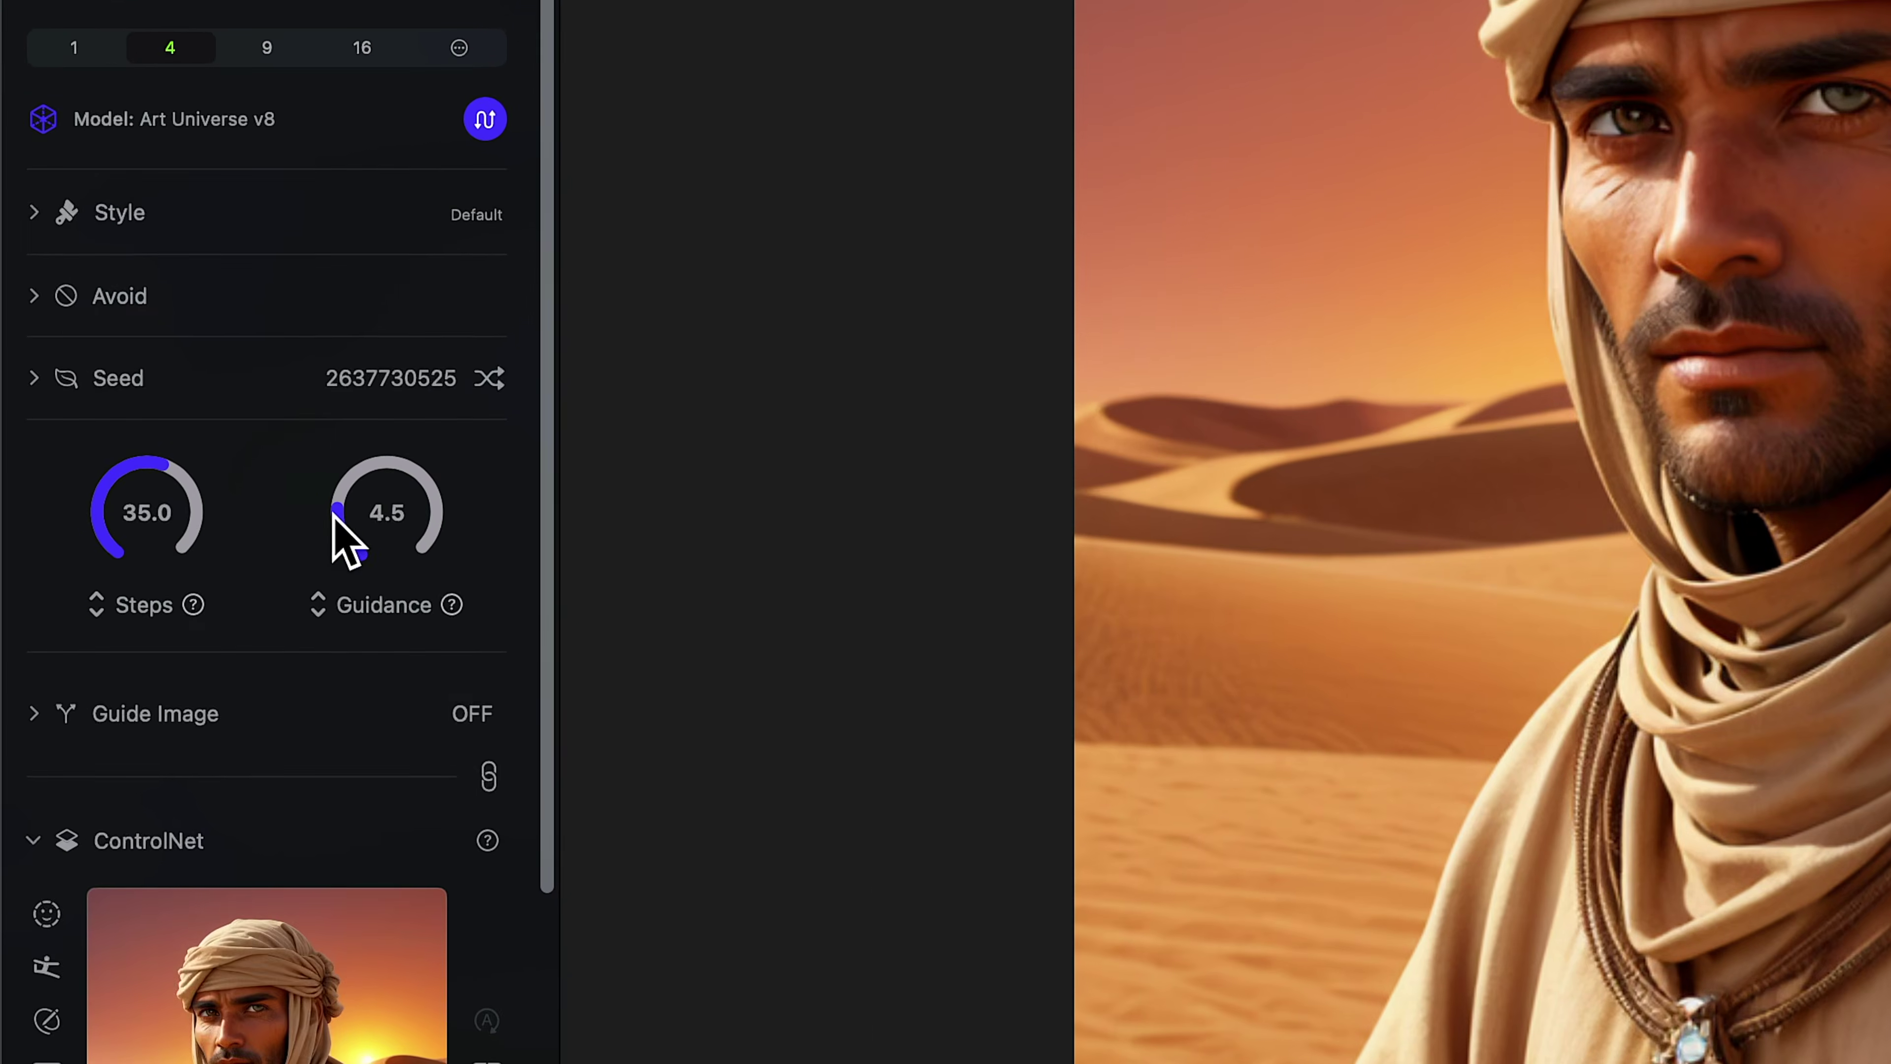
{"action": "scroll", "coordinate": [280, 595], "scroll_direction": "down", "scroll_amount": 5}
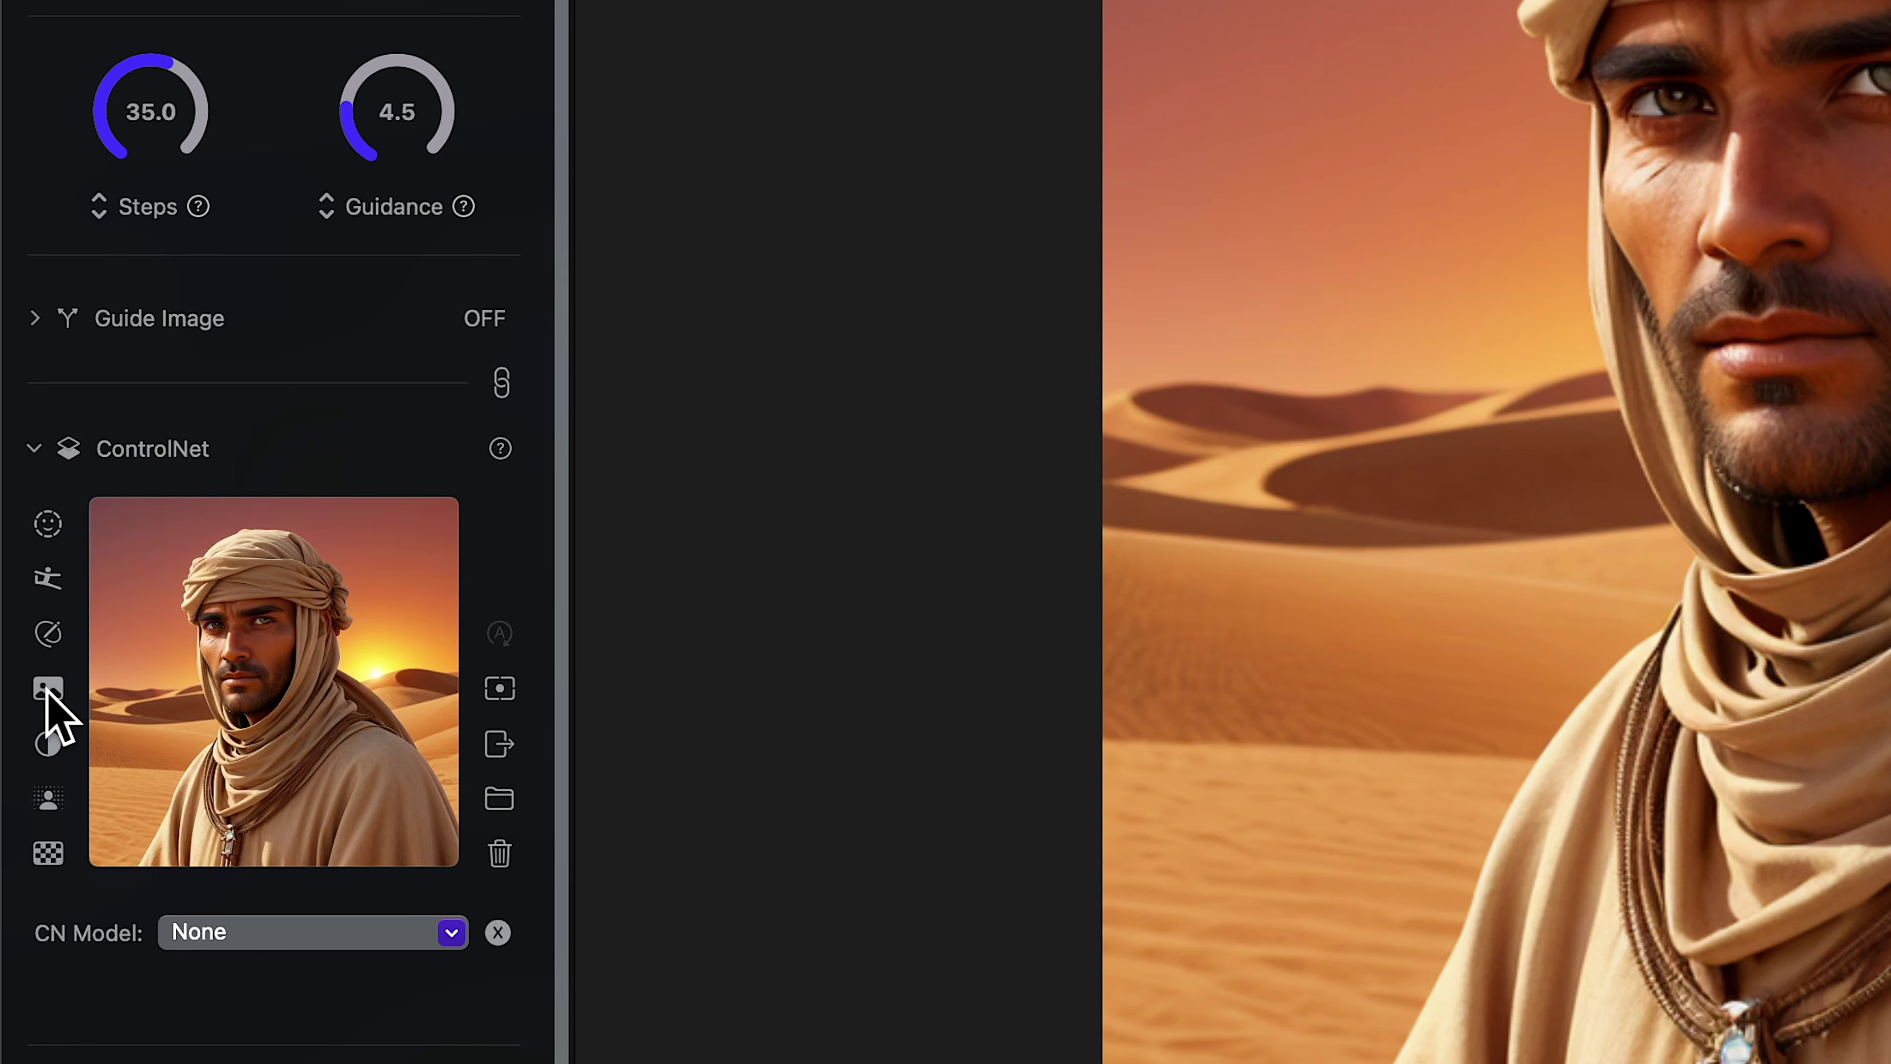
Try the depth map on the ControlNet portrait, replace it with a facial landmark map and enlarge the preview.
{"action": "left_click", "coordinate": [48, 688]}
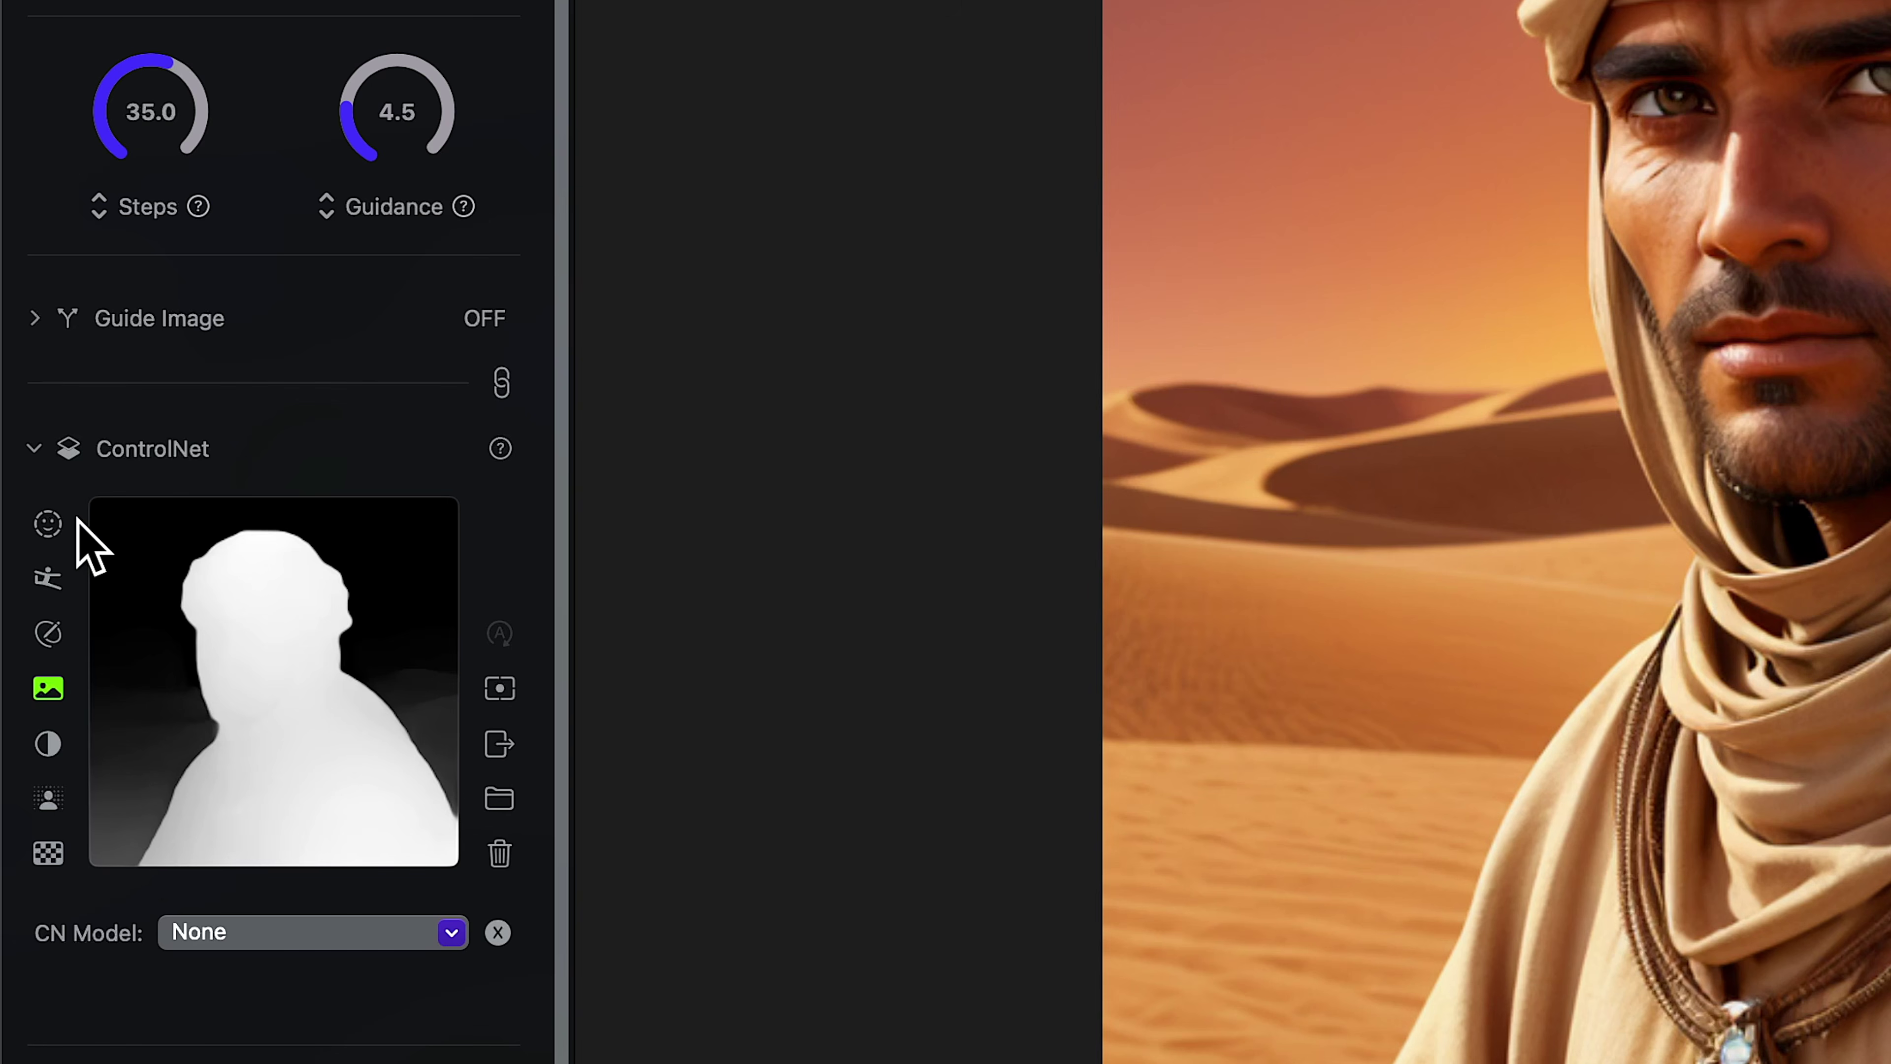
{"action": "left_click", "coordinate": [49, 525]}
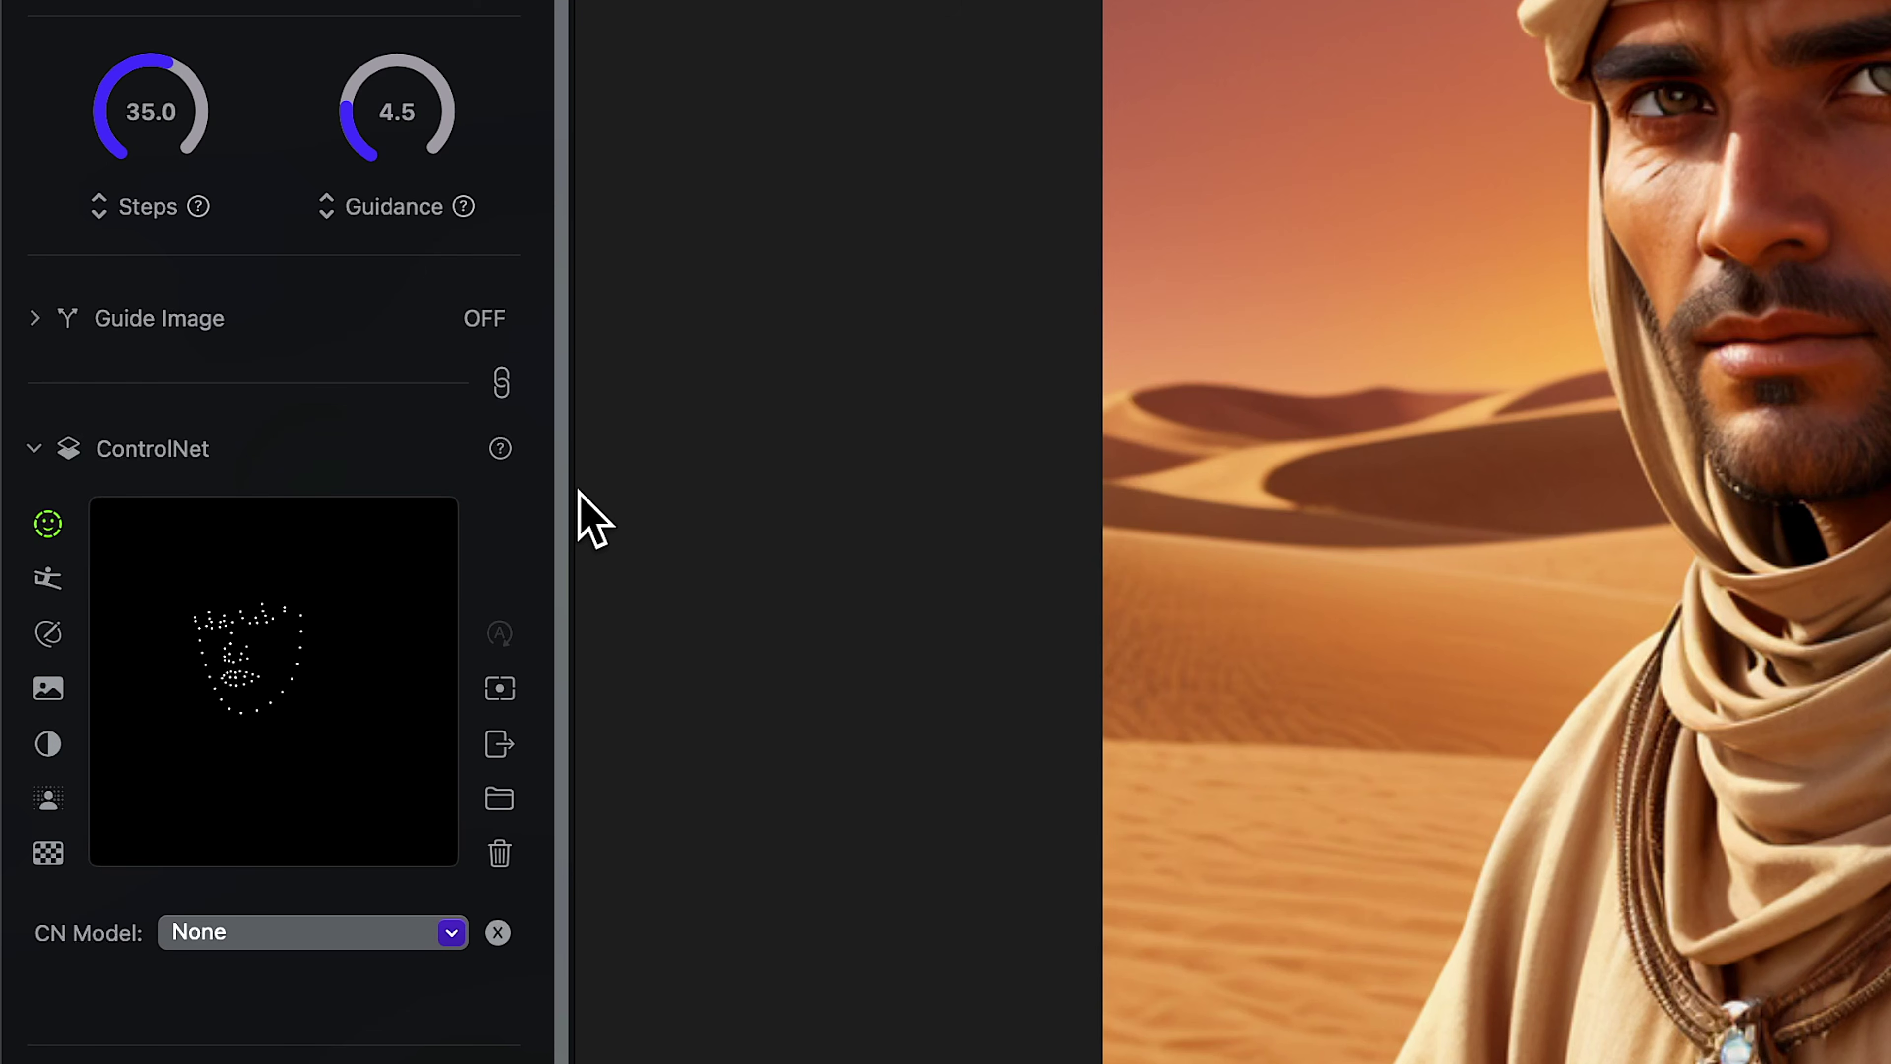
{"action": "left_click_drag", "start_coordinate": [570, 494], "coordinate": [1116, 525]}
{"action": "scroll", "coordinate": [852, 596], "scroll_direction": "down", "scroll_amount": 5}
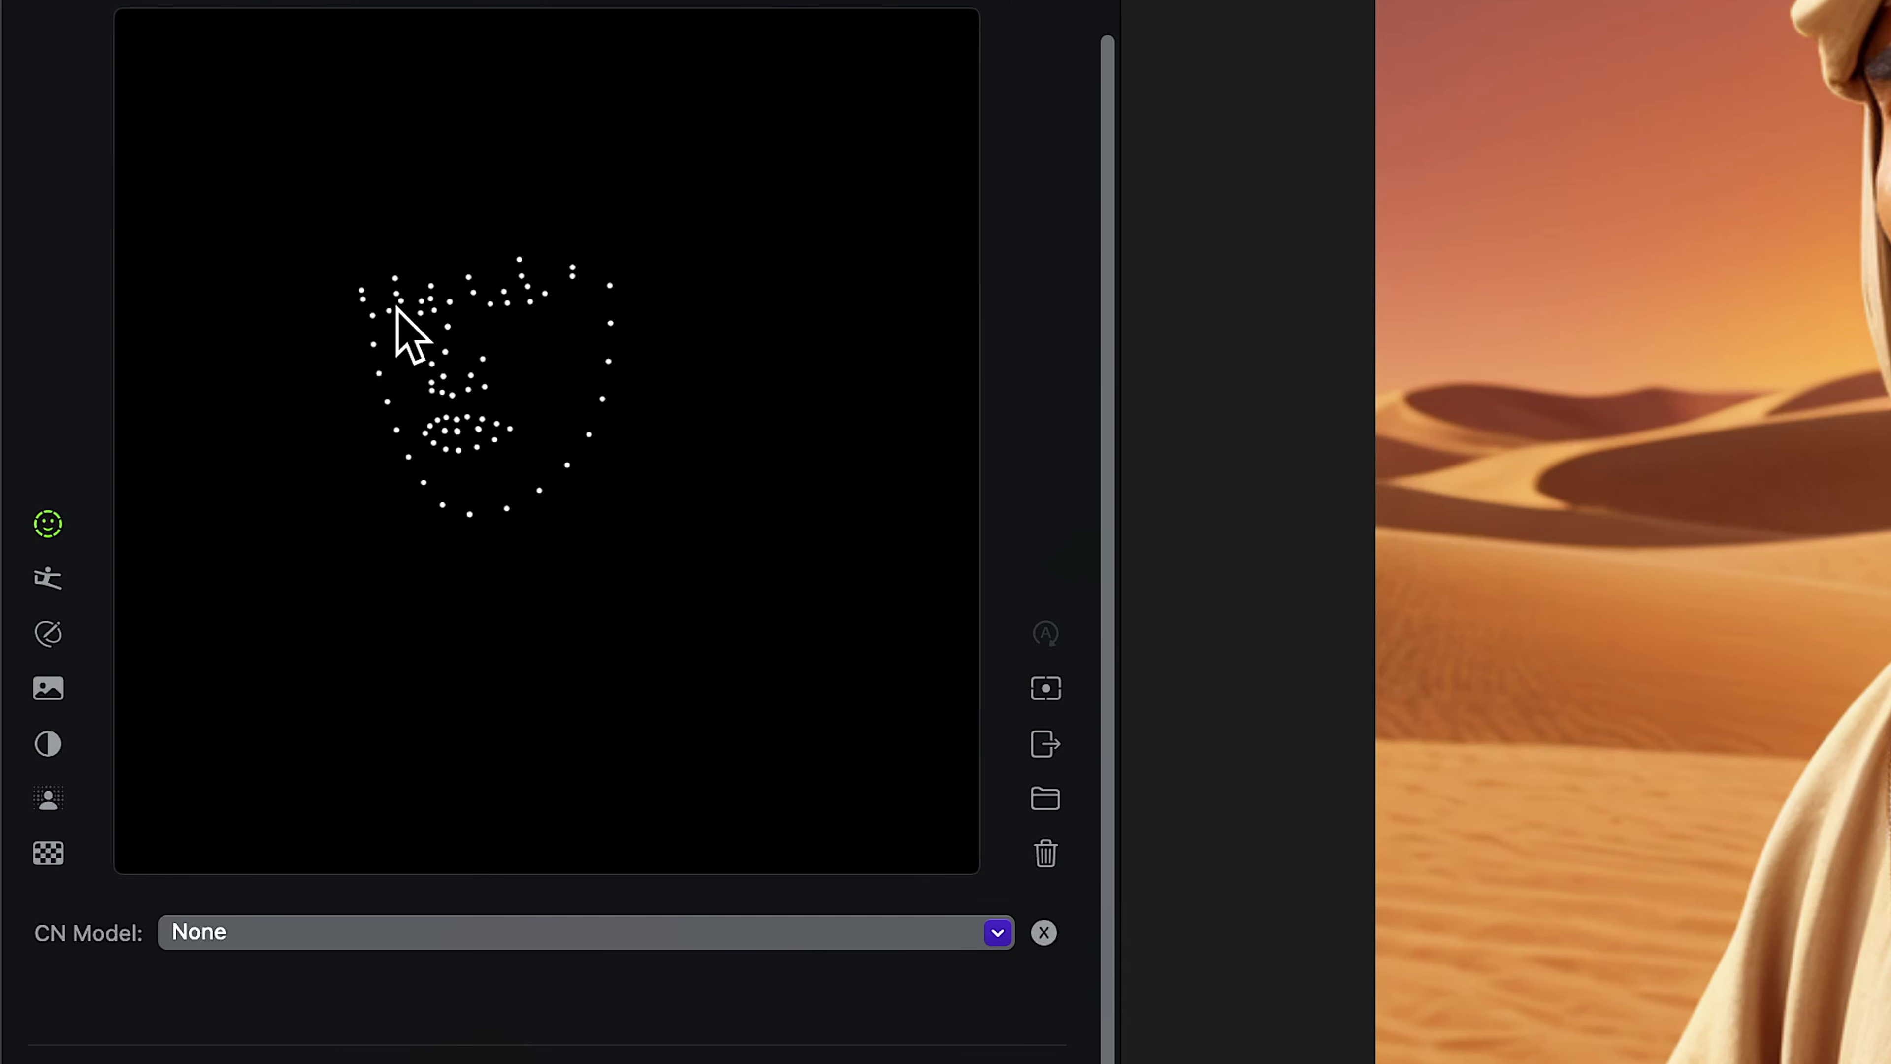
Generate four images of the desert nomad using the facial landmark map as ControlNet input.
{"action": "scroll", "coordinate": [397, 578], "scroll_direction": "up", "scroll_amount": 10}
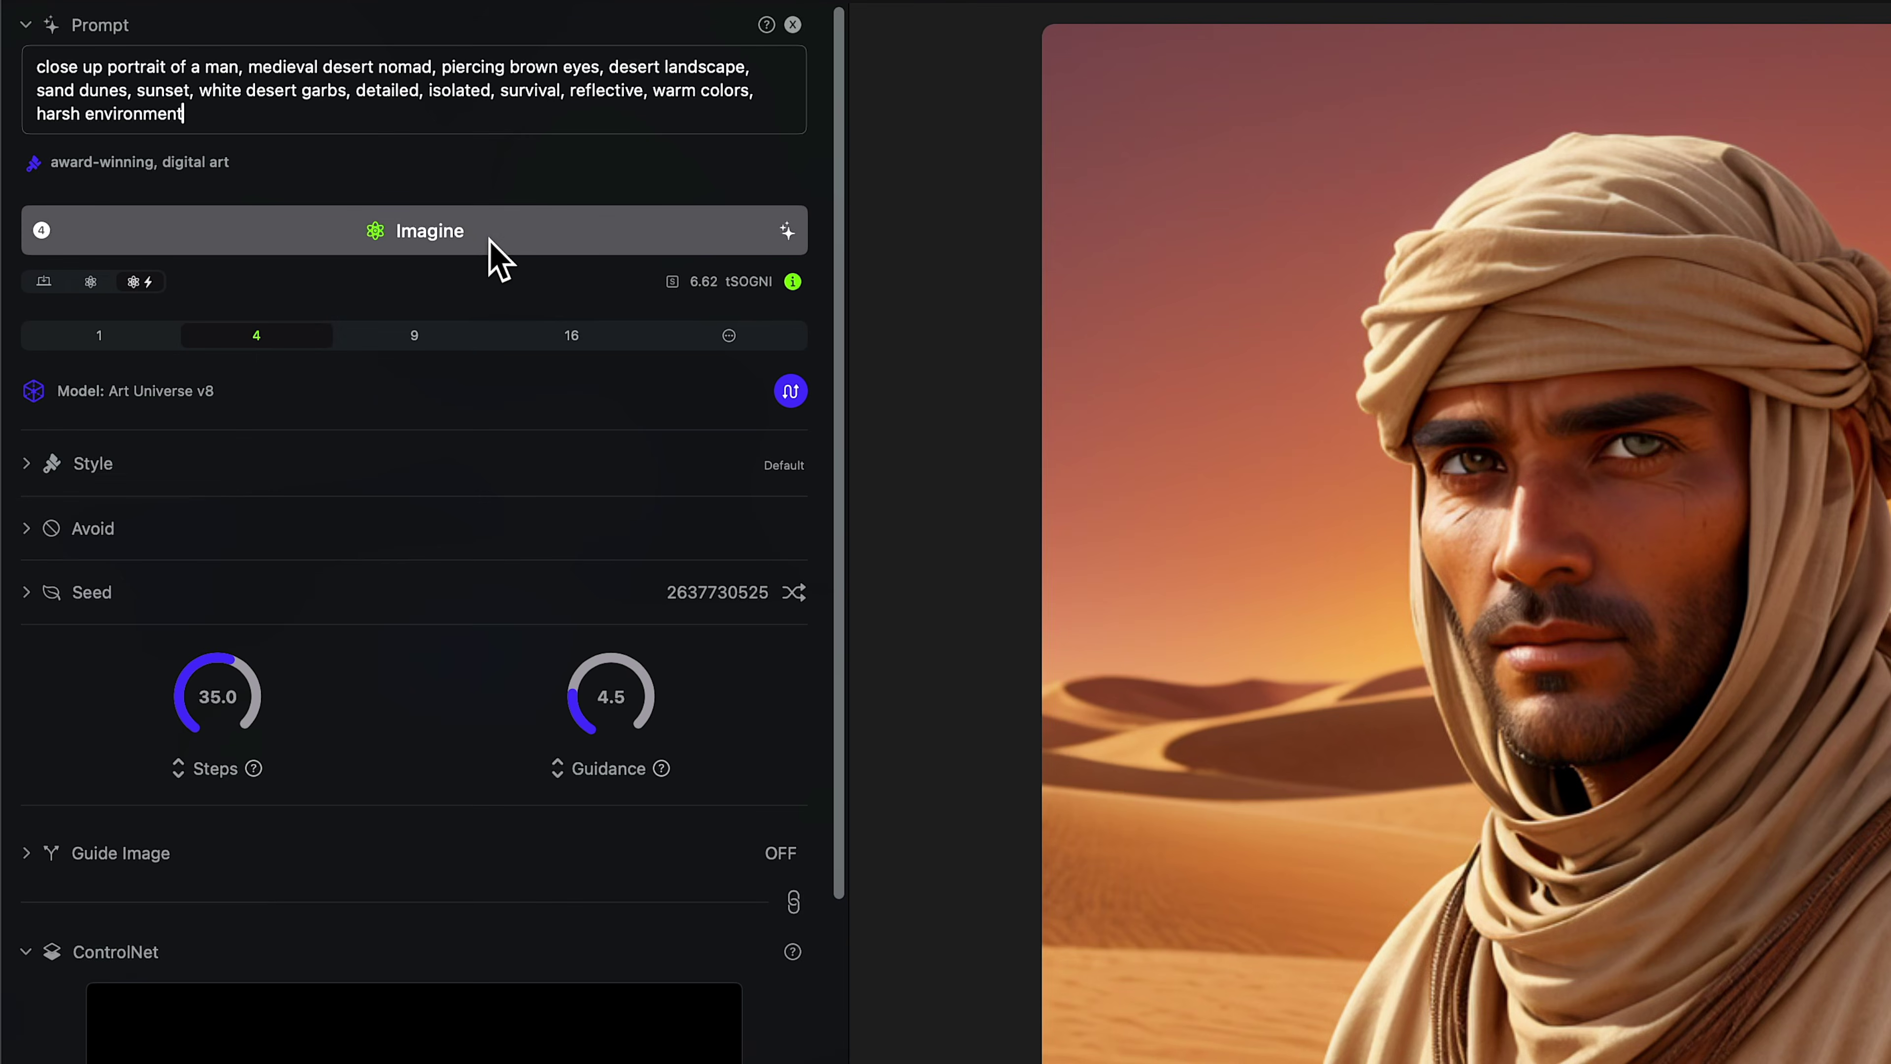
{"action": "scroll", "coordinate": [491, 246], "scroll_direction": "down", "scroll_amount": 7}
{"action": "scroll", "coordinate": [470, 972], "scroll_direction": "up", "scroll_amount": 7}
{"action": "left_click", "coordinate": [544, 227]}
{"action": "left_click", "coordinate": [1130, 298]}
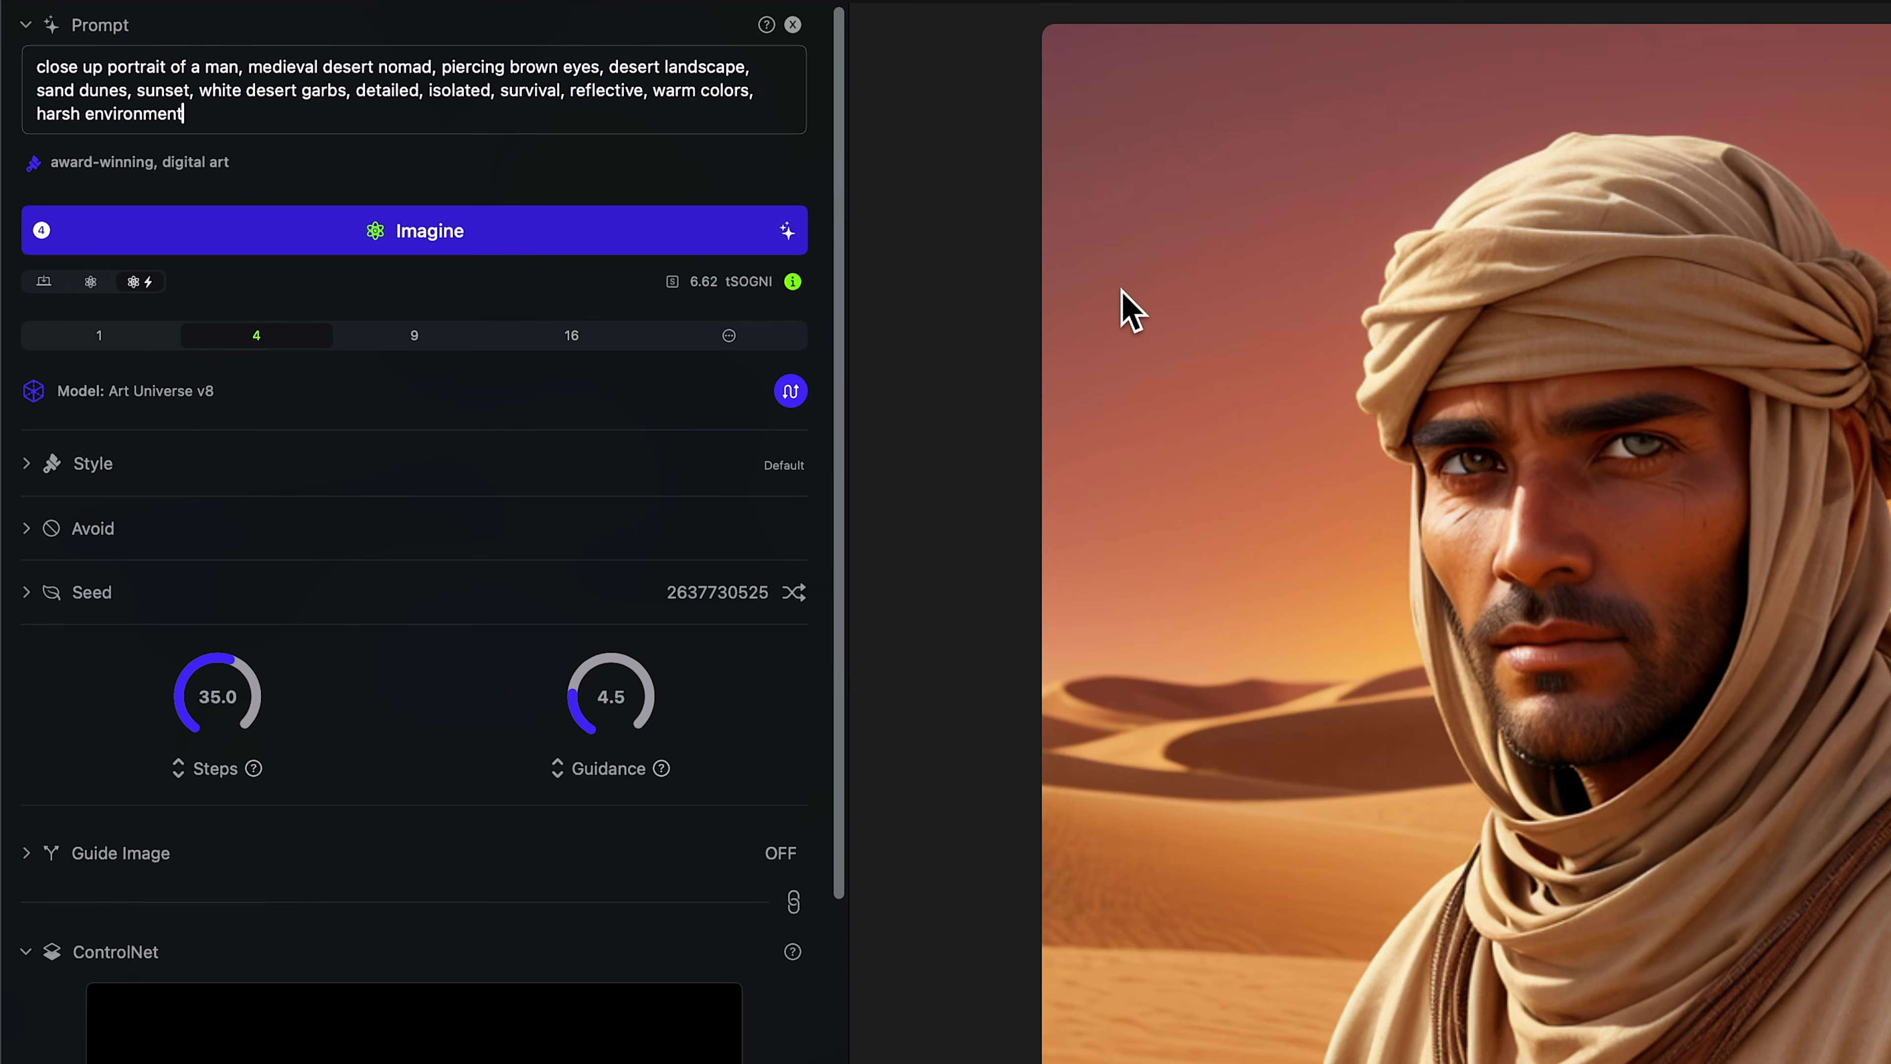
{"action": "left_click", "coordinate": [629, 227]}
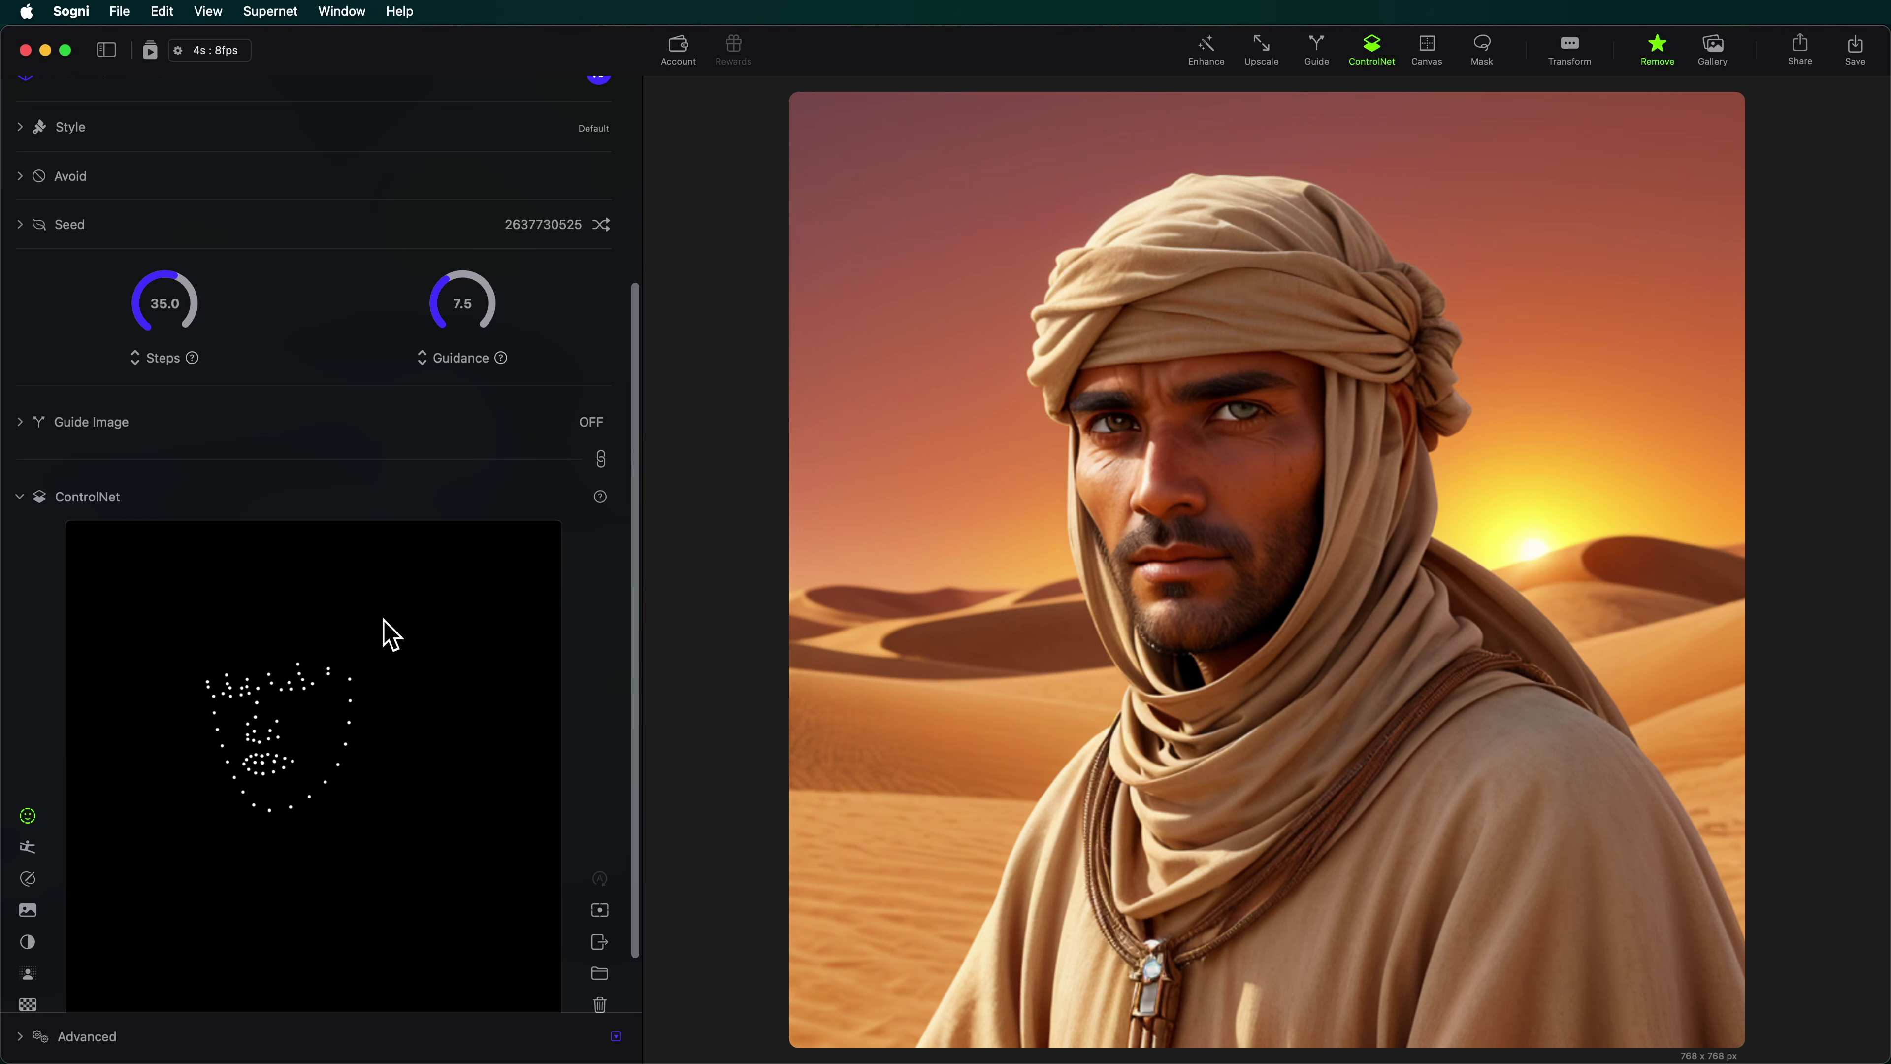
Find the bronze sculpture of the armored man in the gallery and check its enlarged preview and generation settings.
{"action": "scroll", "coordinate": [391, 633], "scroll_direction": "up", "scroll_amount": 1}
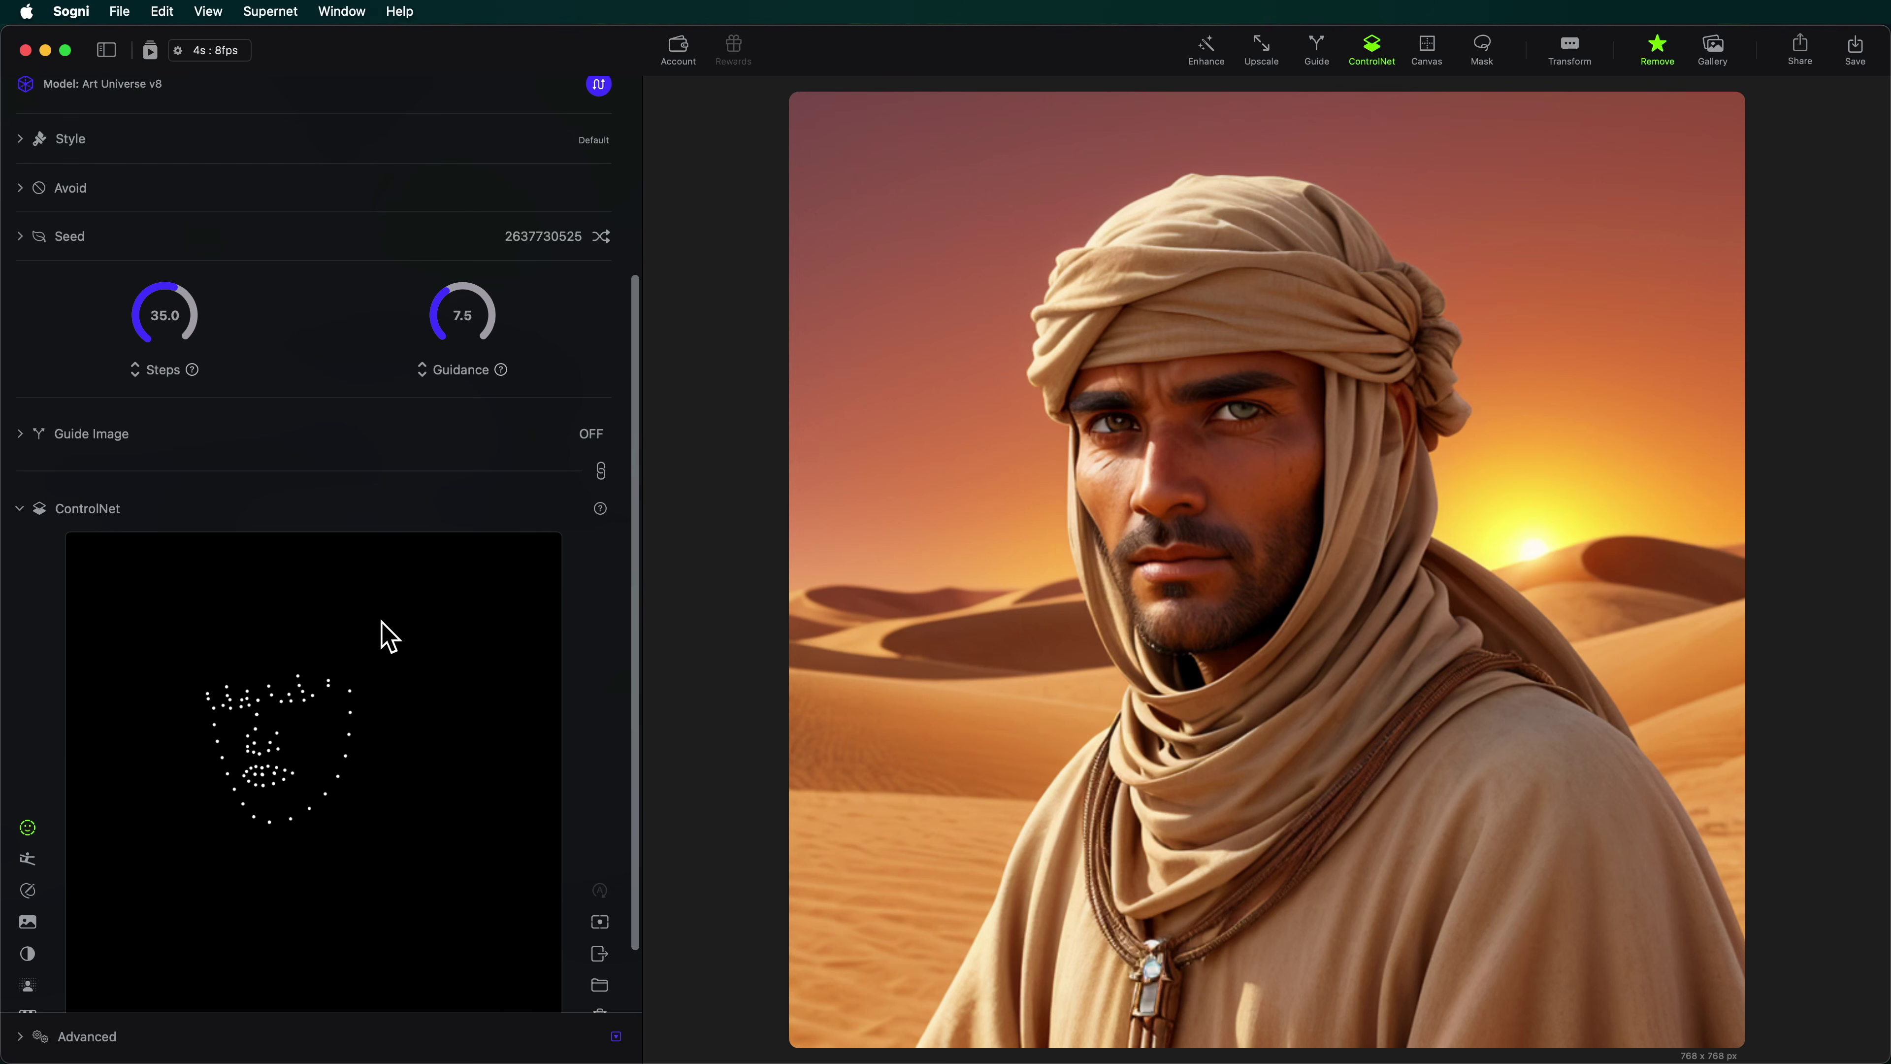
{"action": "left_click", "coordinate": [1714, 70]}
{"action": "left_click", "coordinate": [1742, 417]}
{"action": "mouse_move", "coordinate": [1619, 253]}
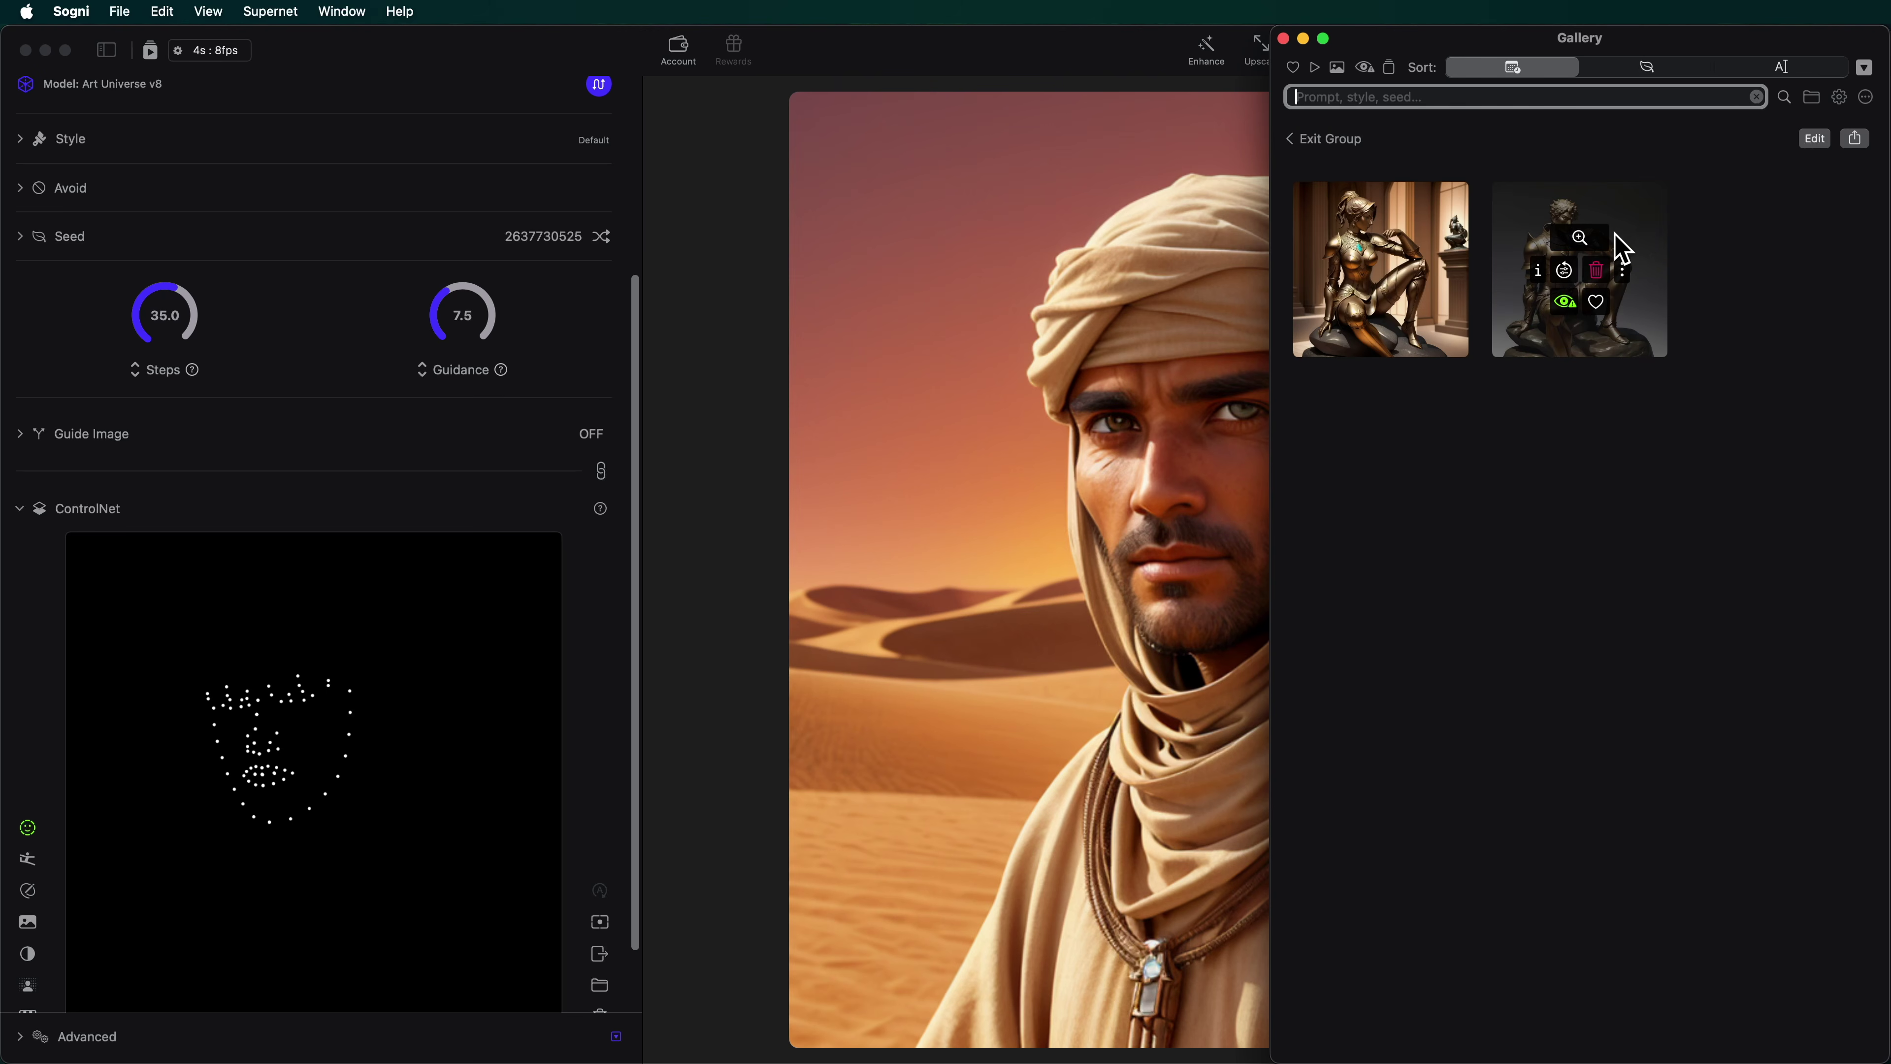
{"action": "key", "text": "space"}
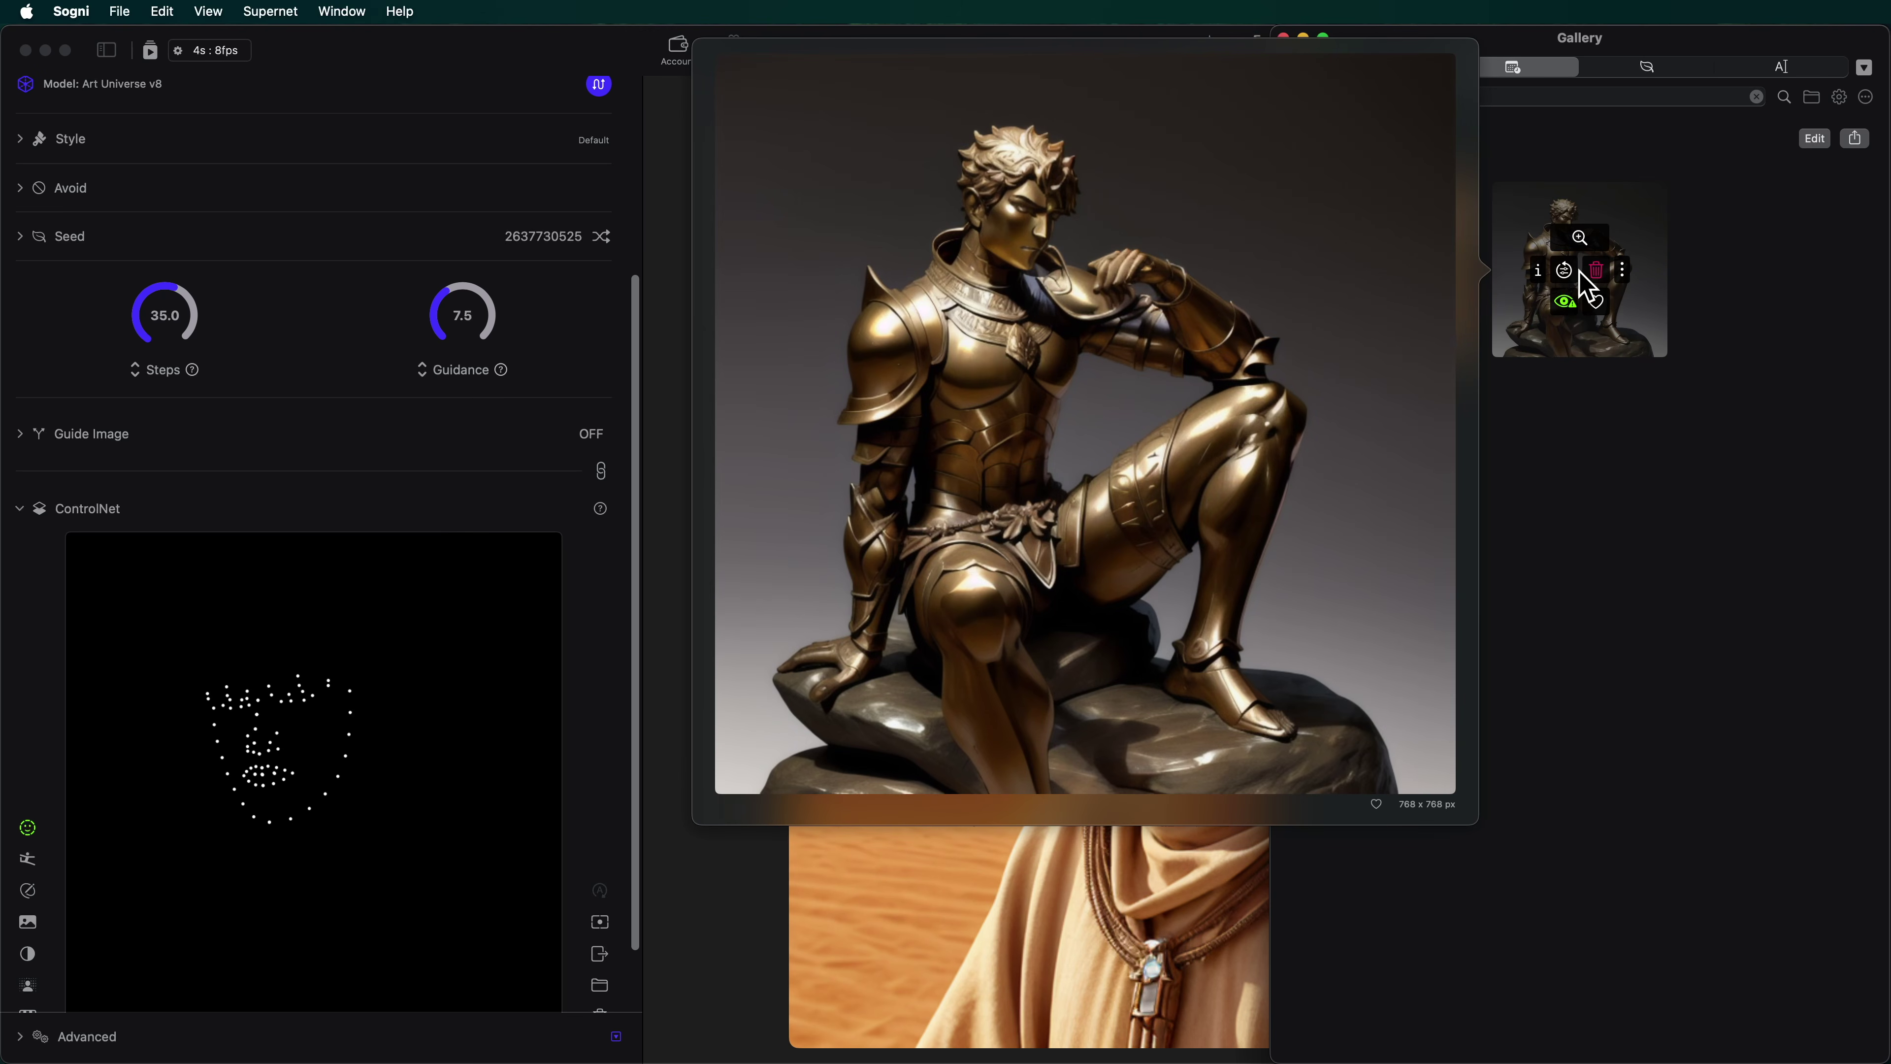
{"action": "key", "text": "space"}
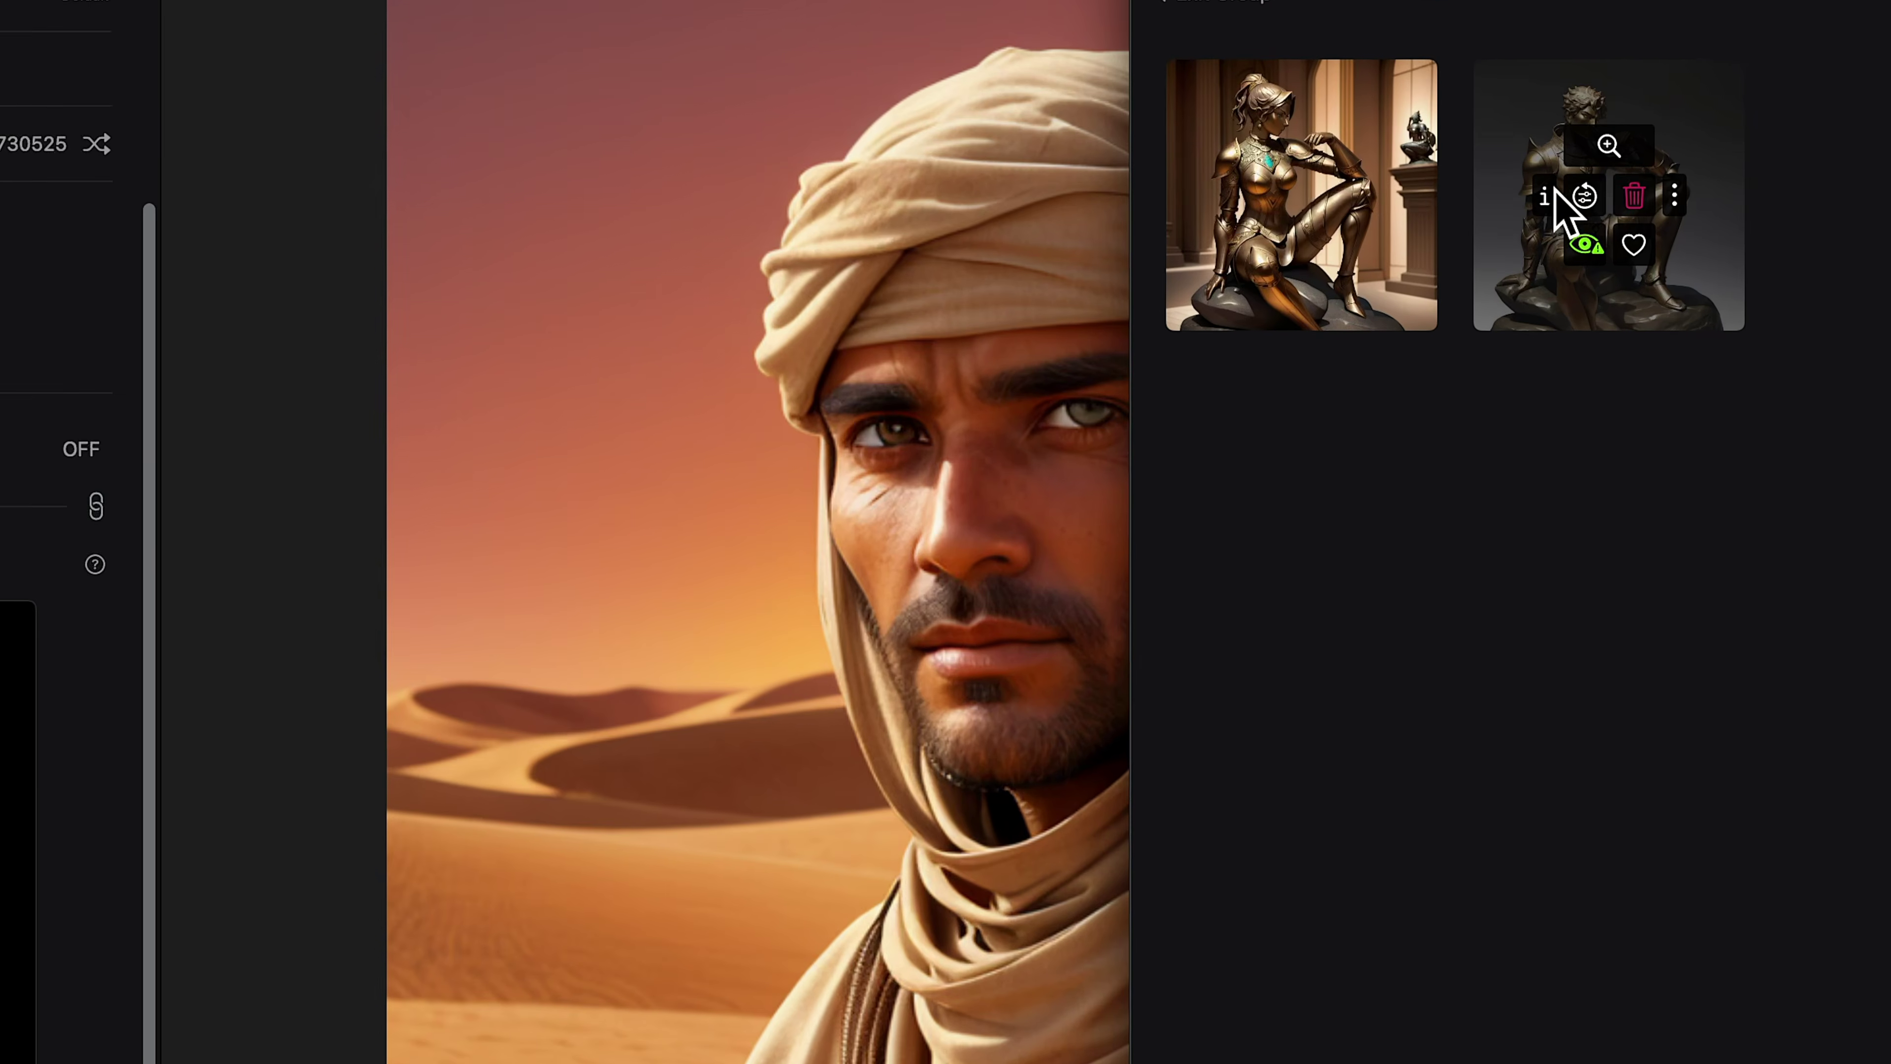
{"action": "left_click", "coordinate": [1546, 195]}
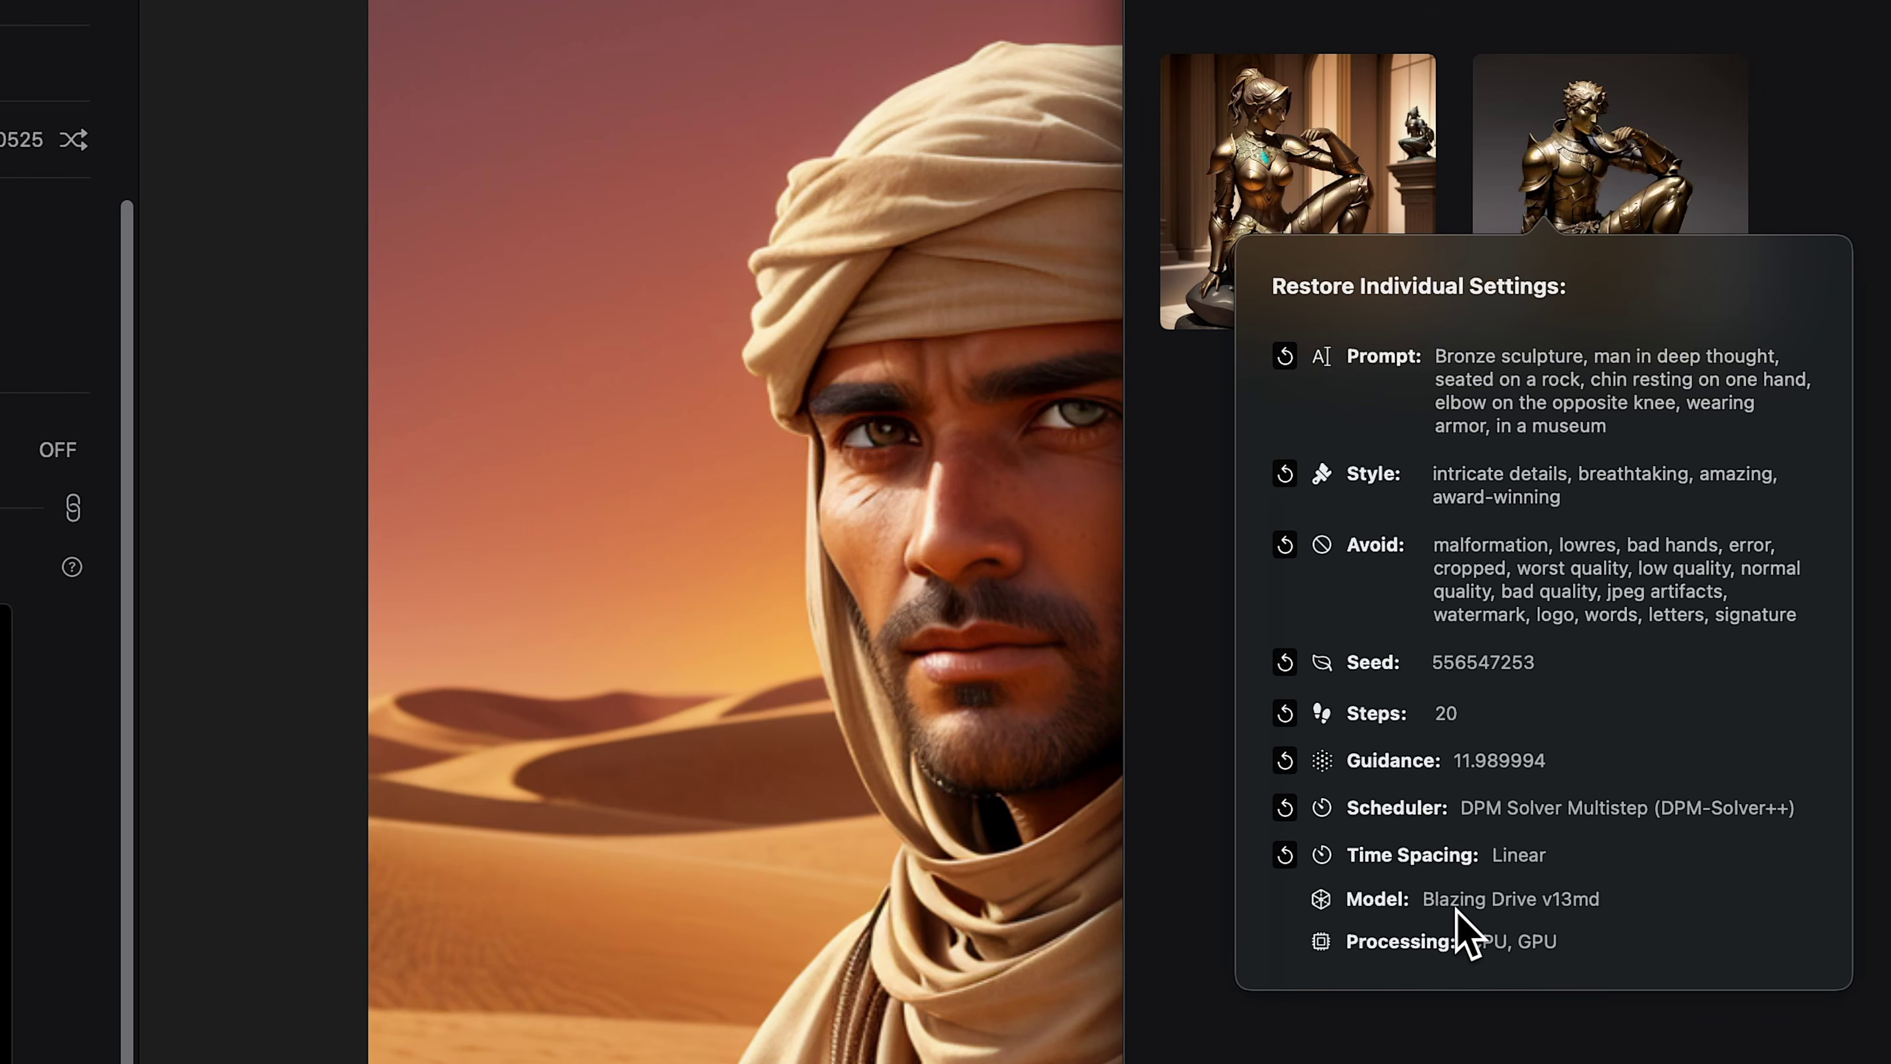
{"action": "left_click", "coordinate": [1542, 197]}
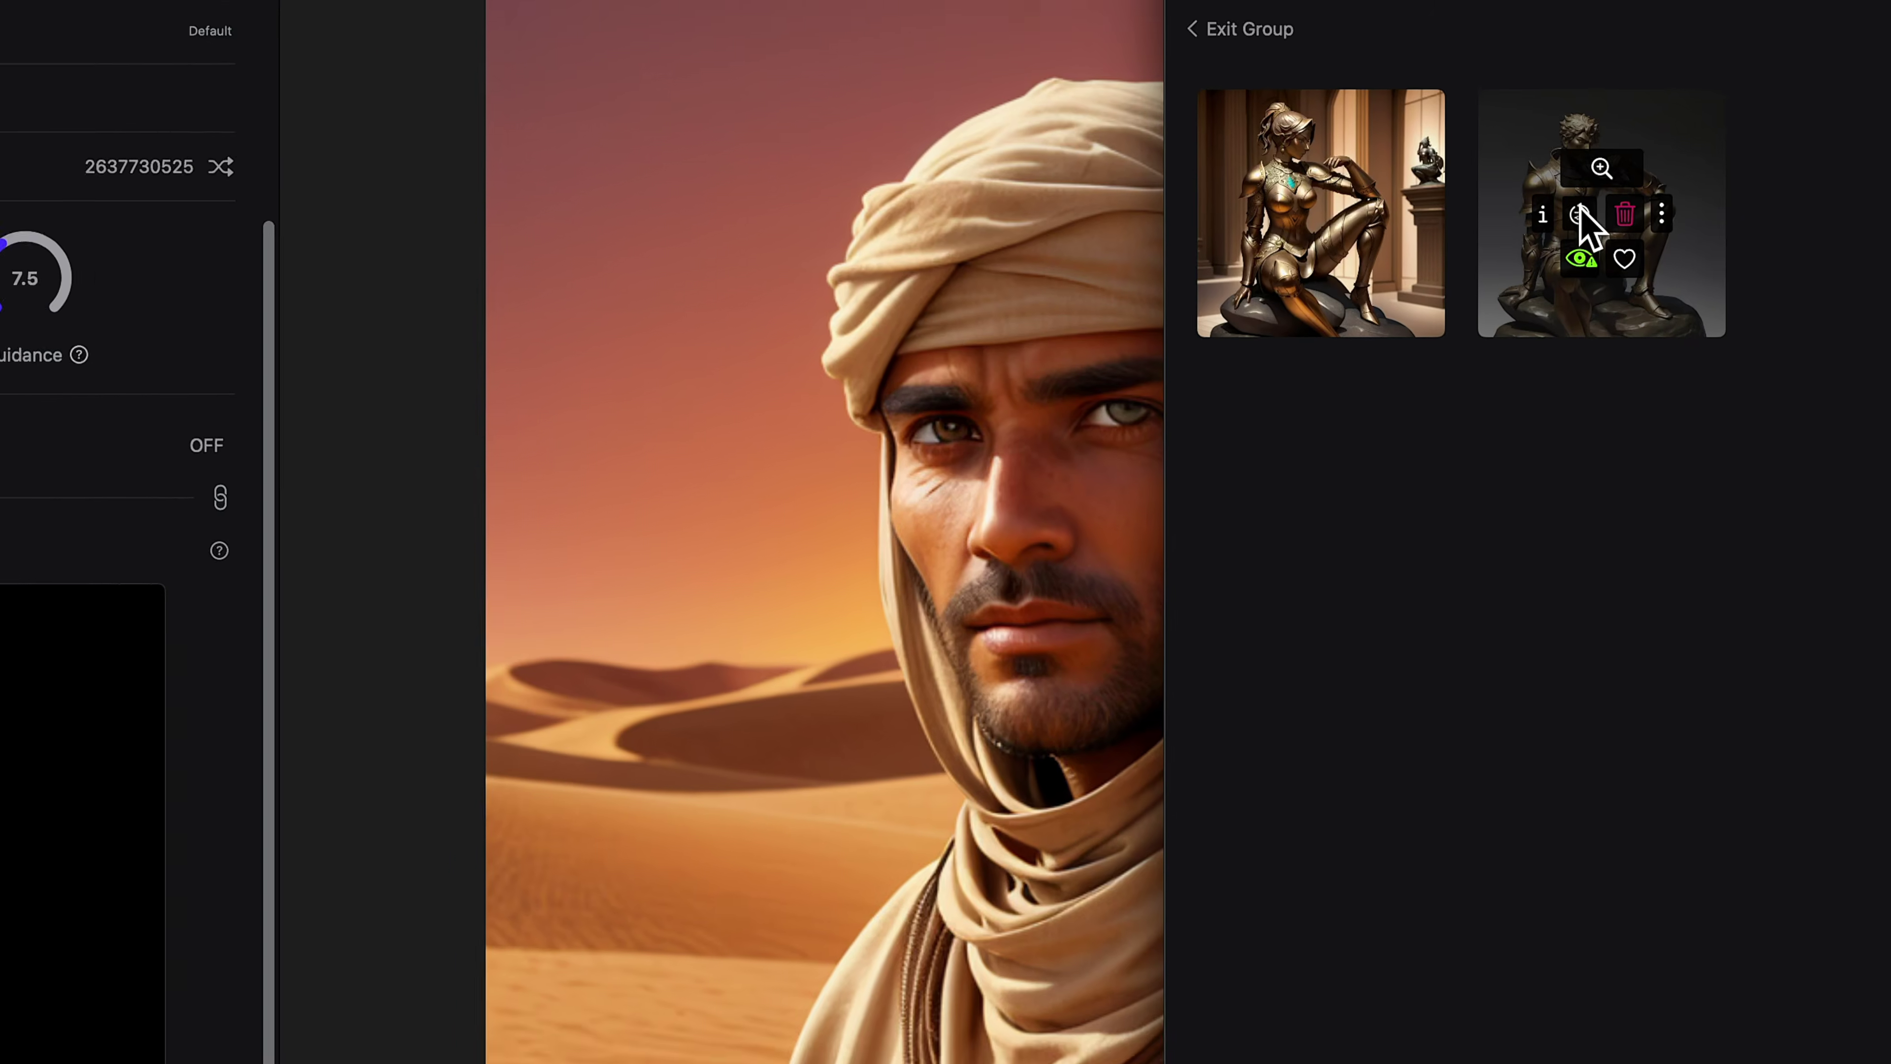
Restore the bronze man sculpture with its generation settings and load it as the ControlNet image.
{"action": "left_click", "coordinate": [1584, 195]}
{"action": "left_click_drag", "start_coordinate": [445, 658], "coordinate": [432, 663]}
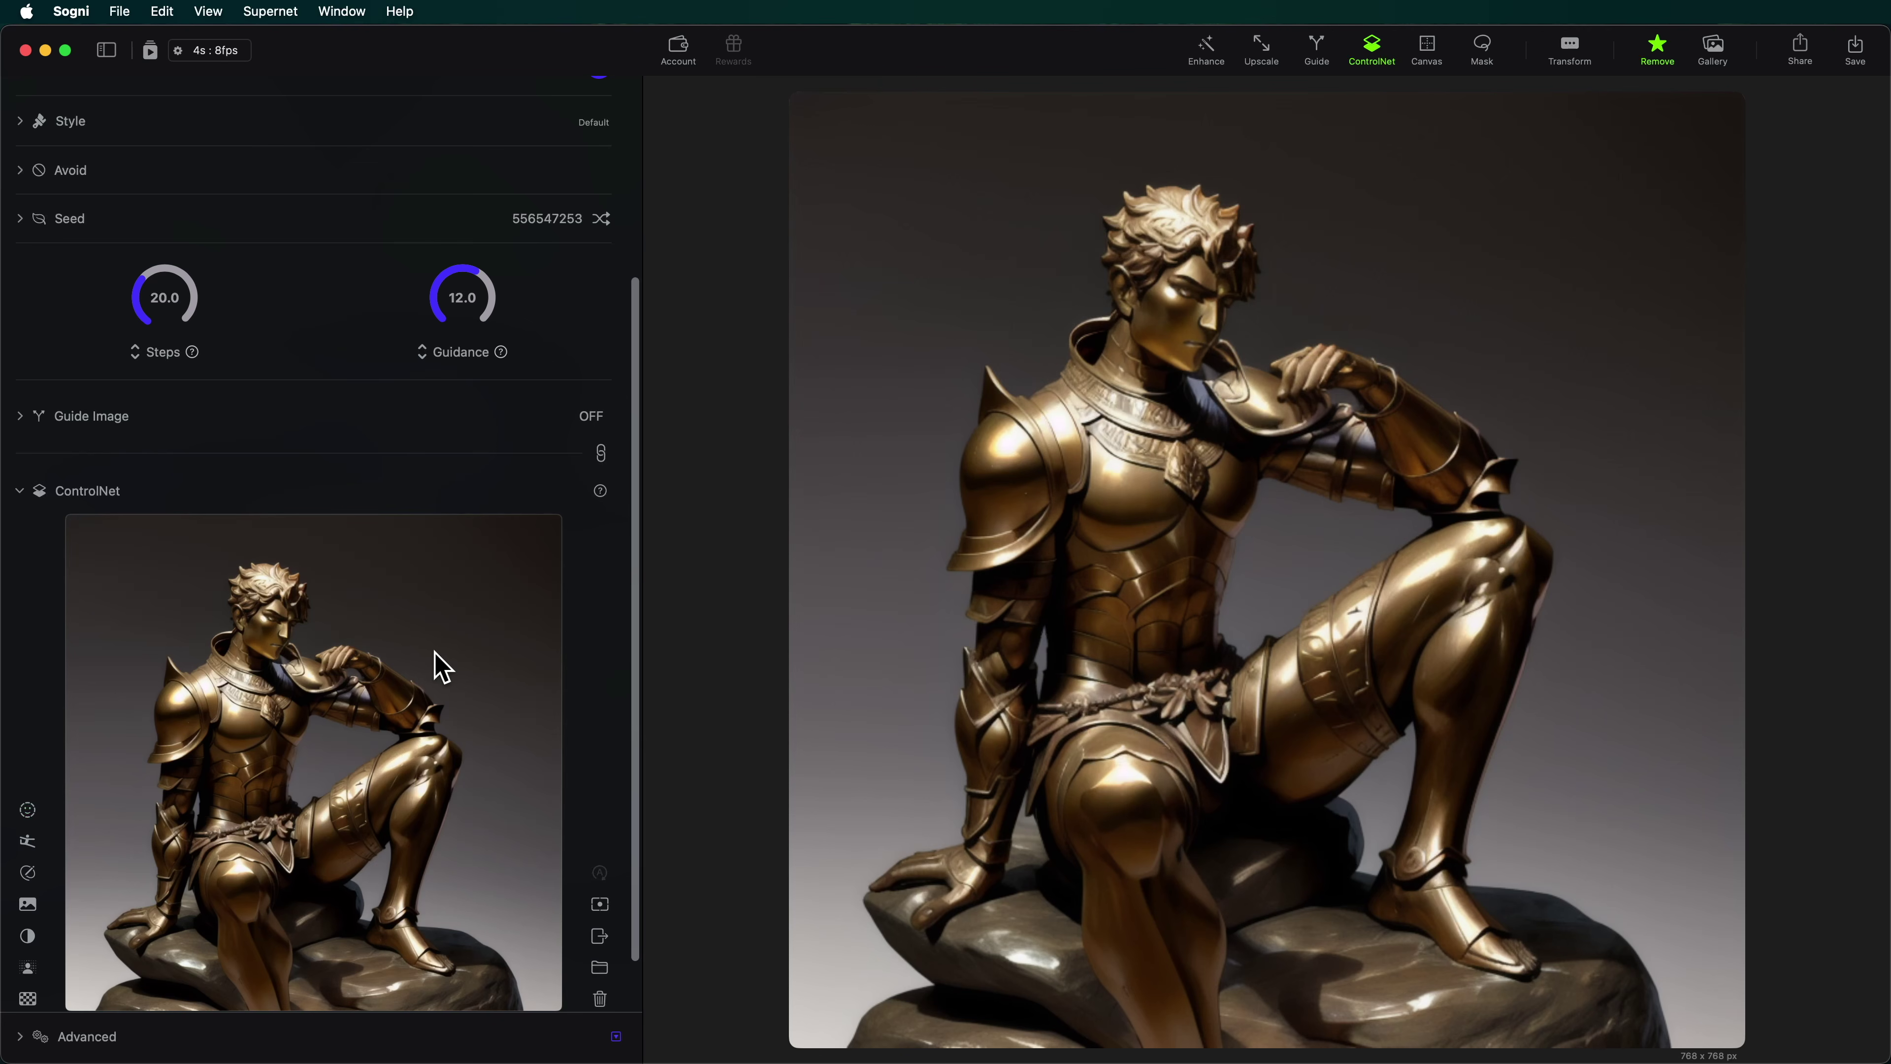
Switch the generation model to Blazing Drive v13md.
{"action": "scroll", "coordinate": [469, 596], "scroll_direction": "up", "scroll_amount": 5}
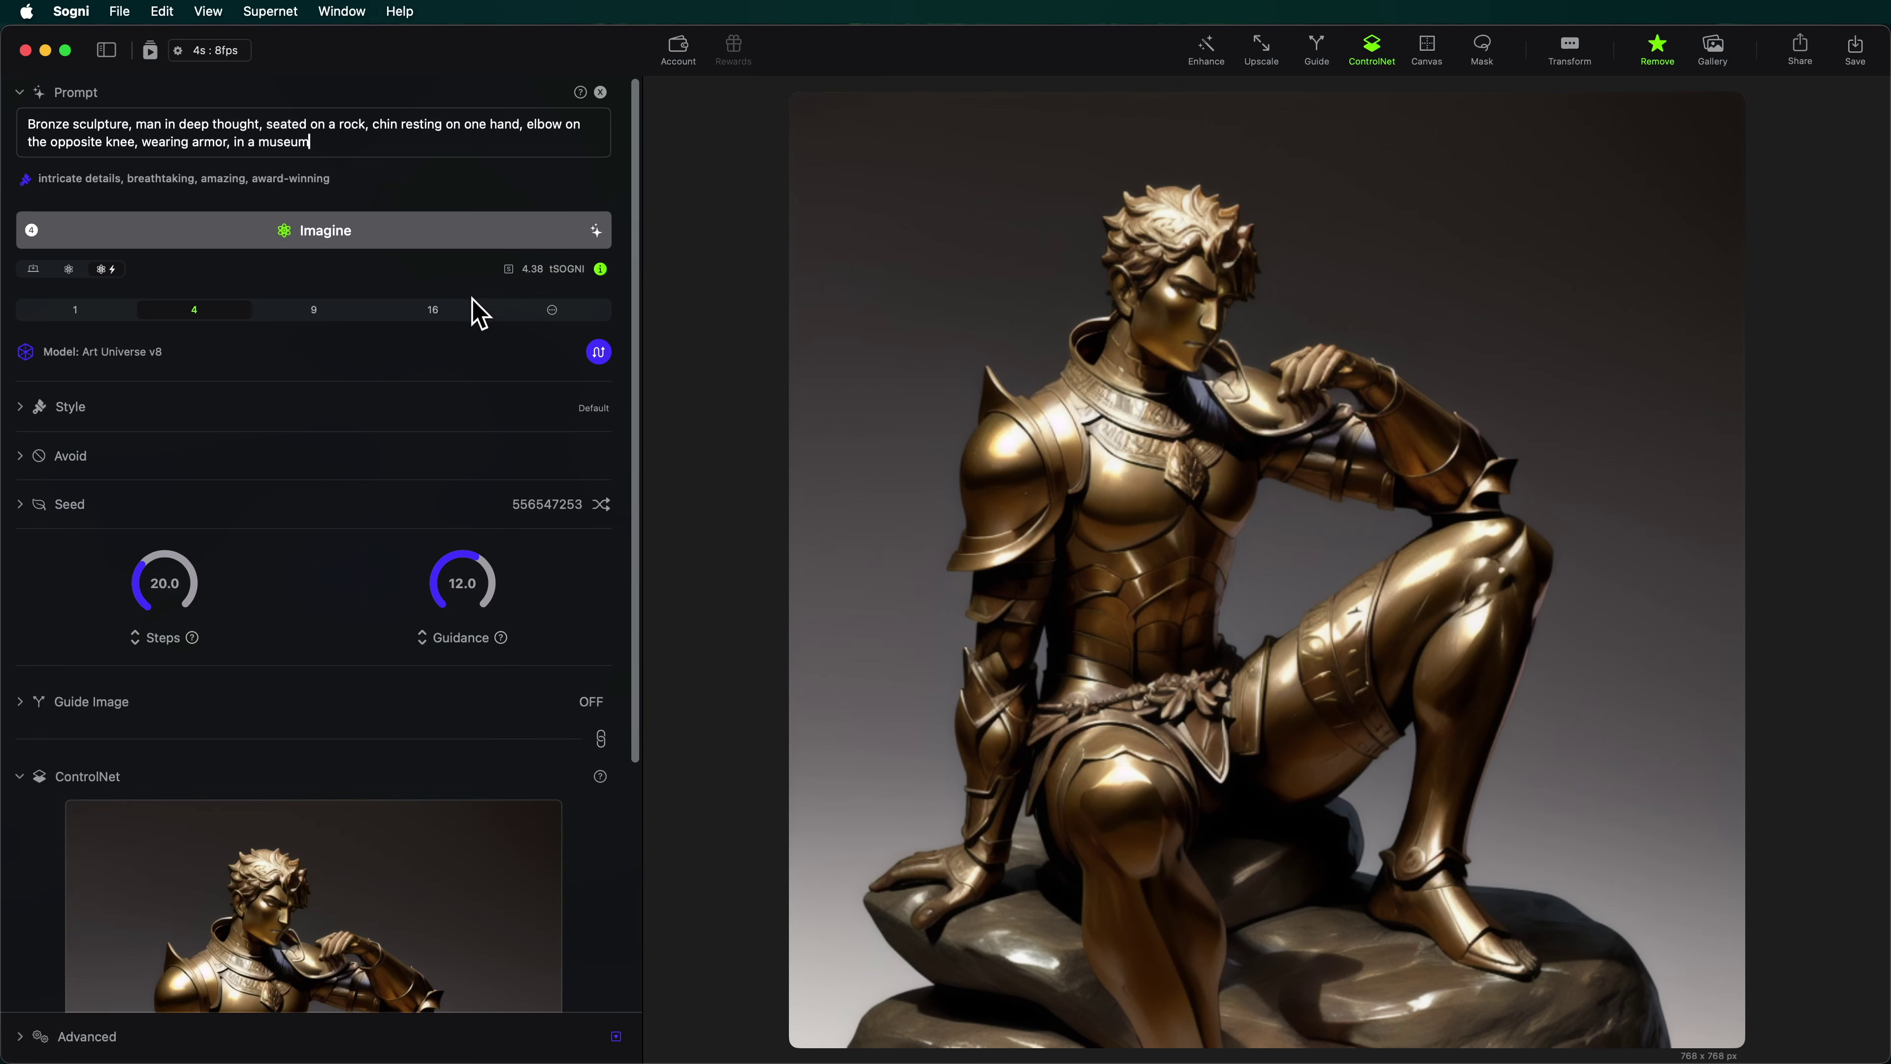
{"action": "left_click", "coordinate": [598, 353]}
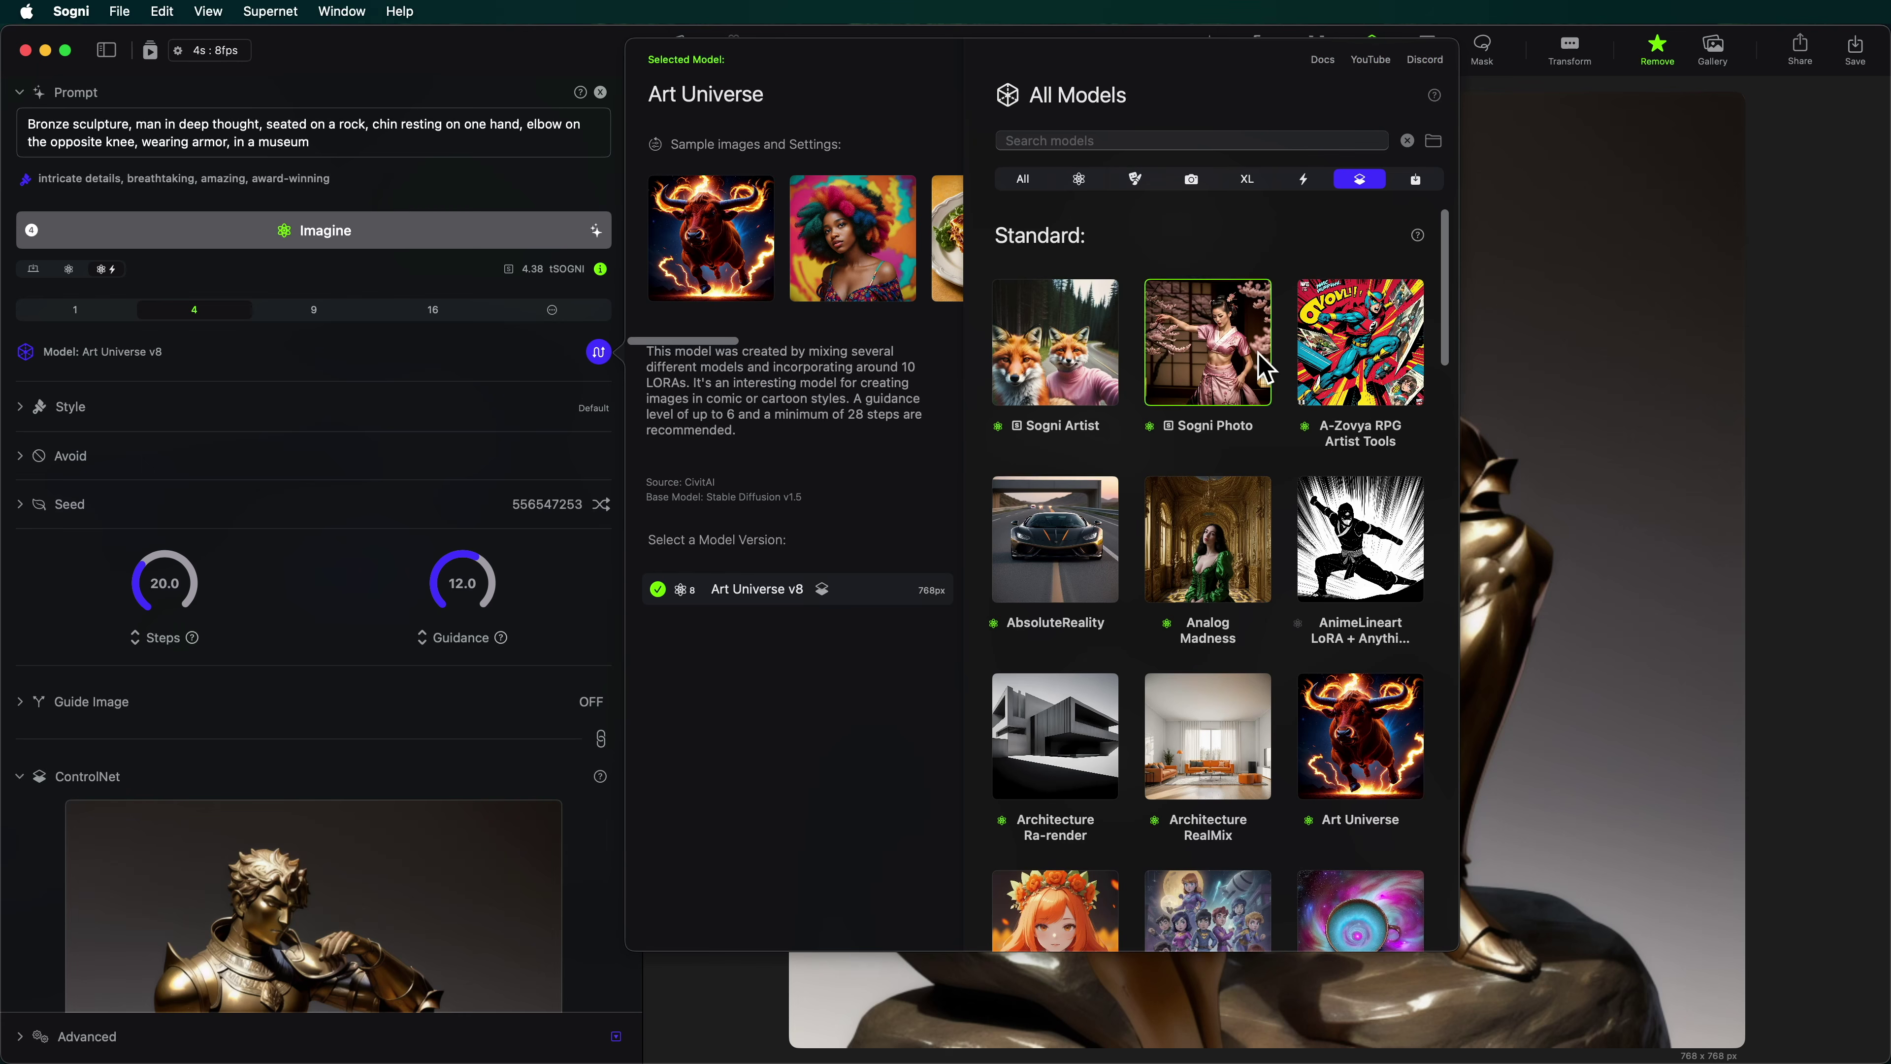
{"action": "left_click", "coordinate": [1057, 922]}
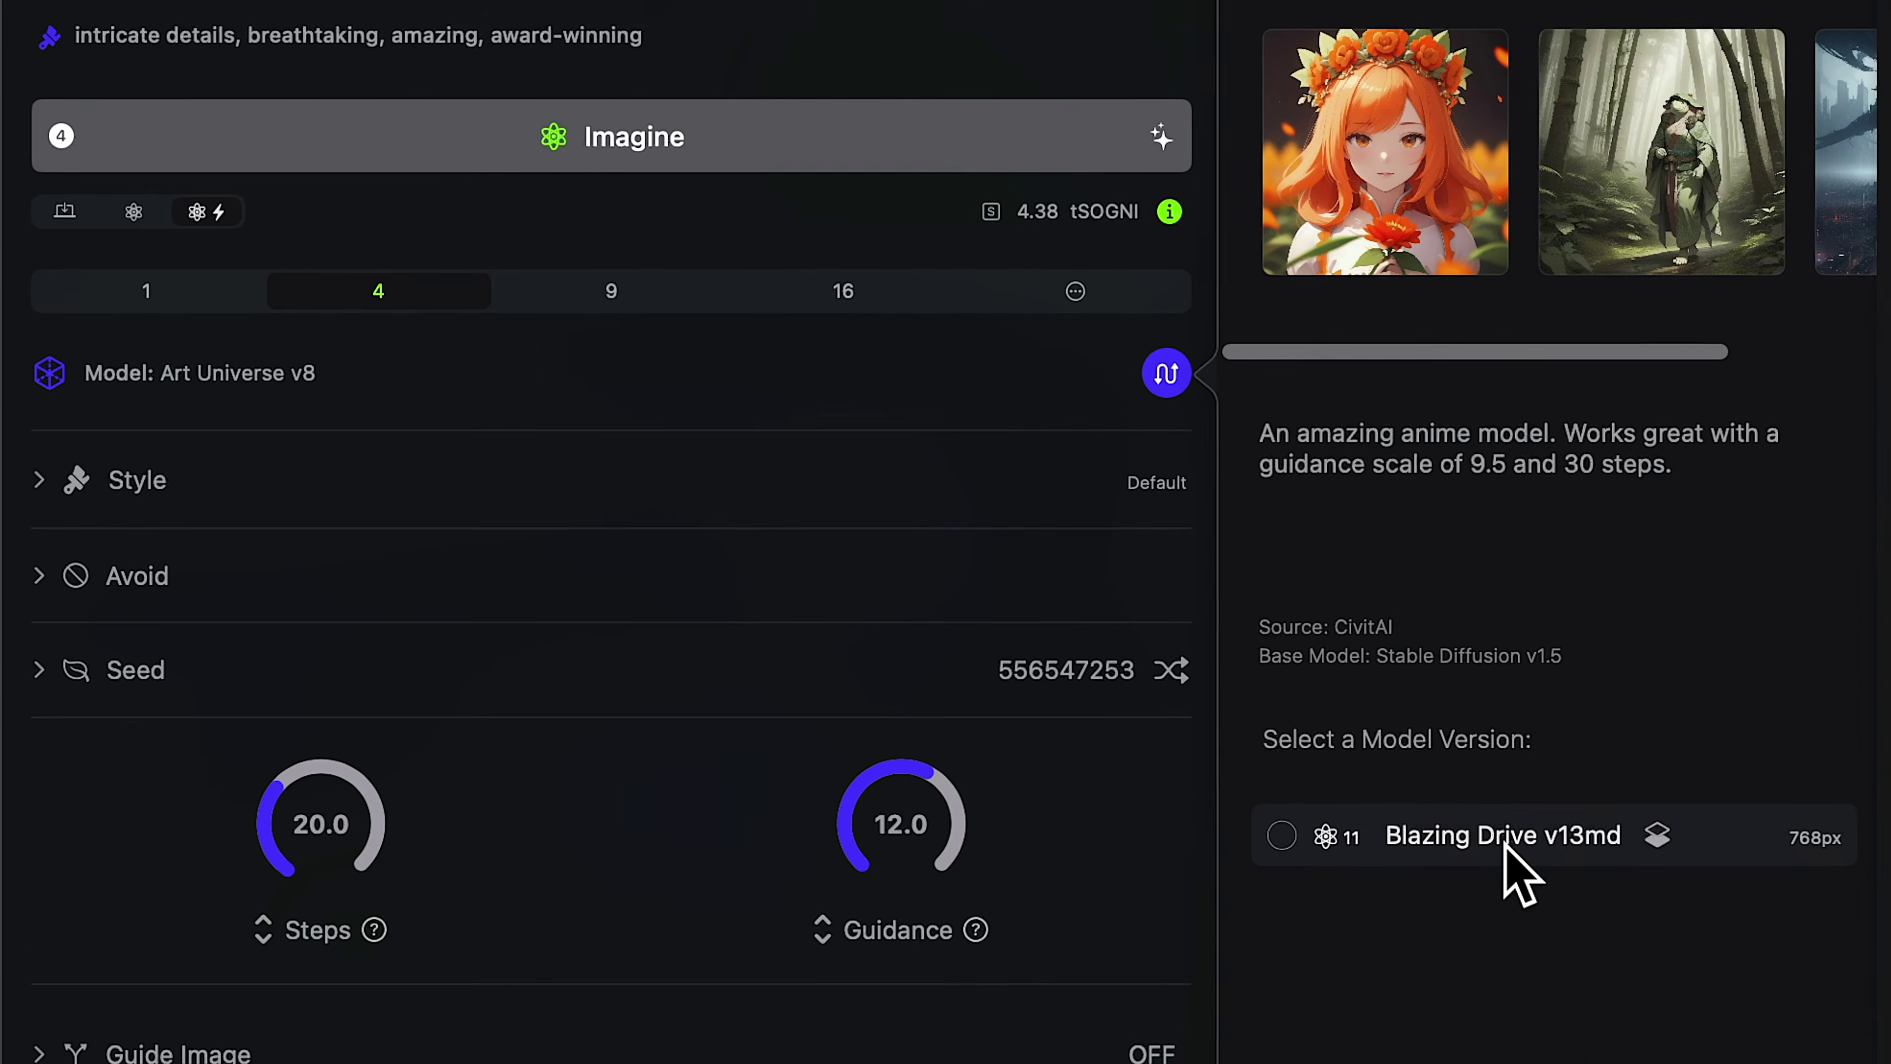
{"action": "left_click", "coordinate": [1517, 831]}
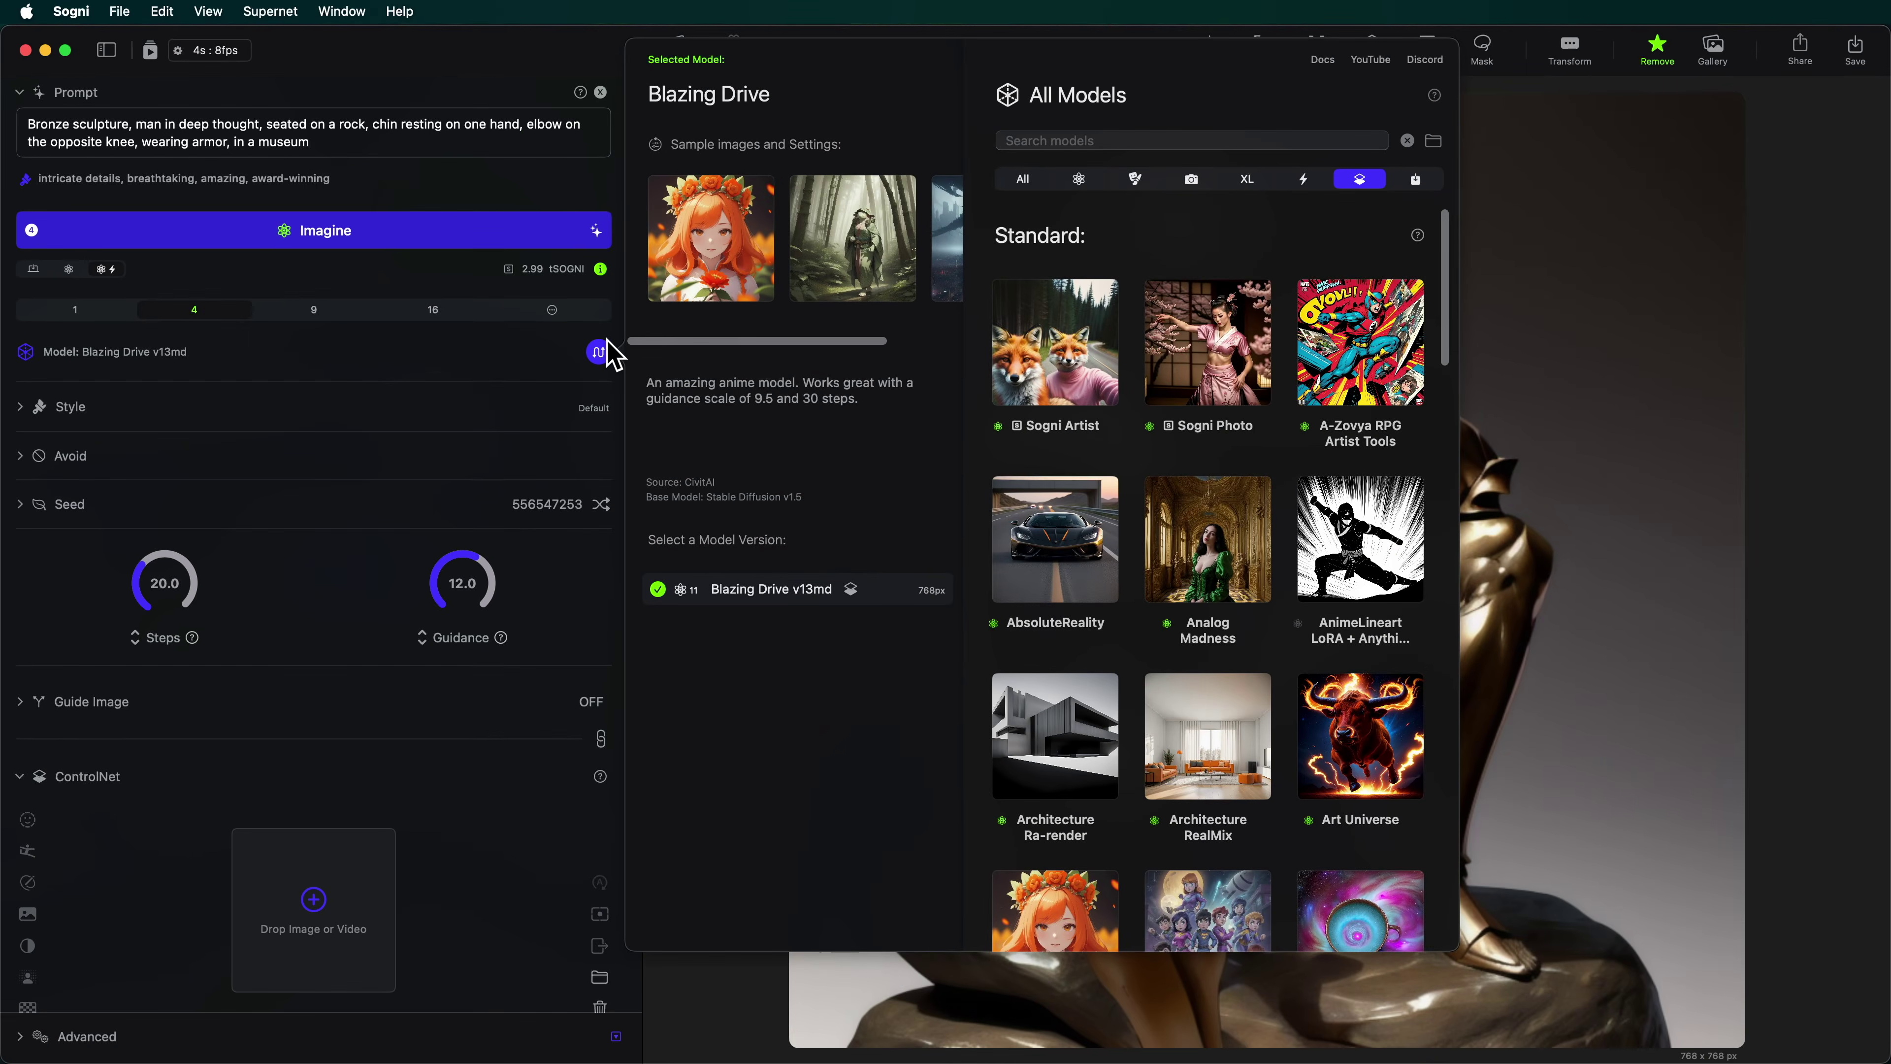
{"action": "left_click", "coordinate": [1160, 373]}
Load the bronze sculpture picture from the canvas into ControlNet again.
{"action": "scroll", "coordinate": [807, 545], "scroll_direction": "down", "scroll_amount": 3}
{"action": "left_click_drag", "start_coordinate": [1274, 380], "coordinate": [321, 739]}
{"action": "scroll", "coordinate": [151, 600], "scroll_direction": "down", "scroll_amount": 3}
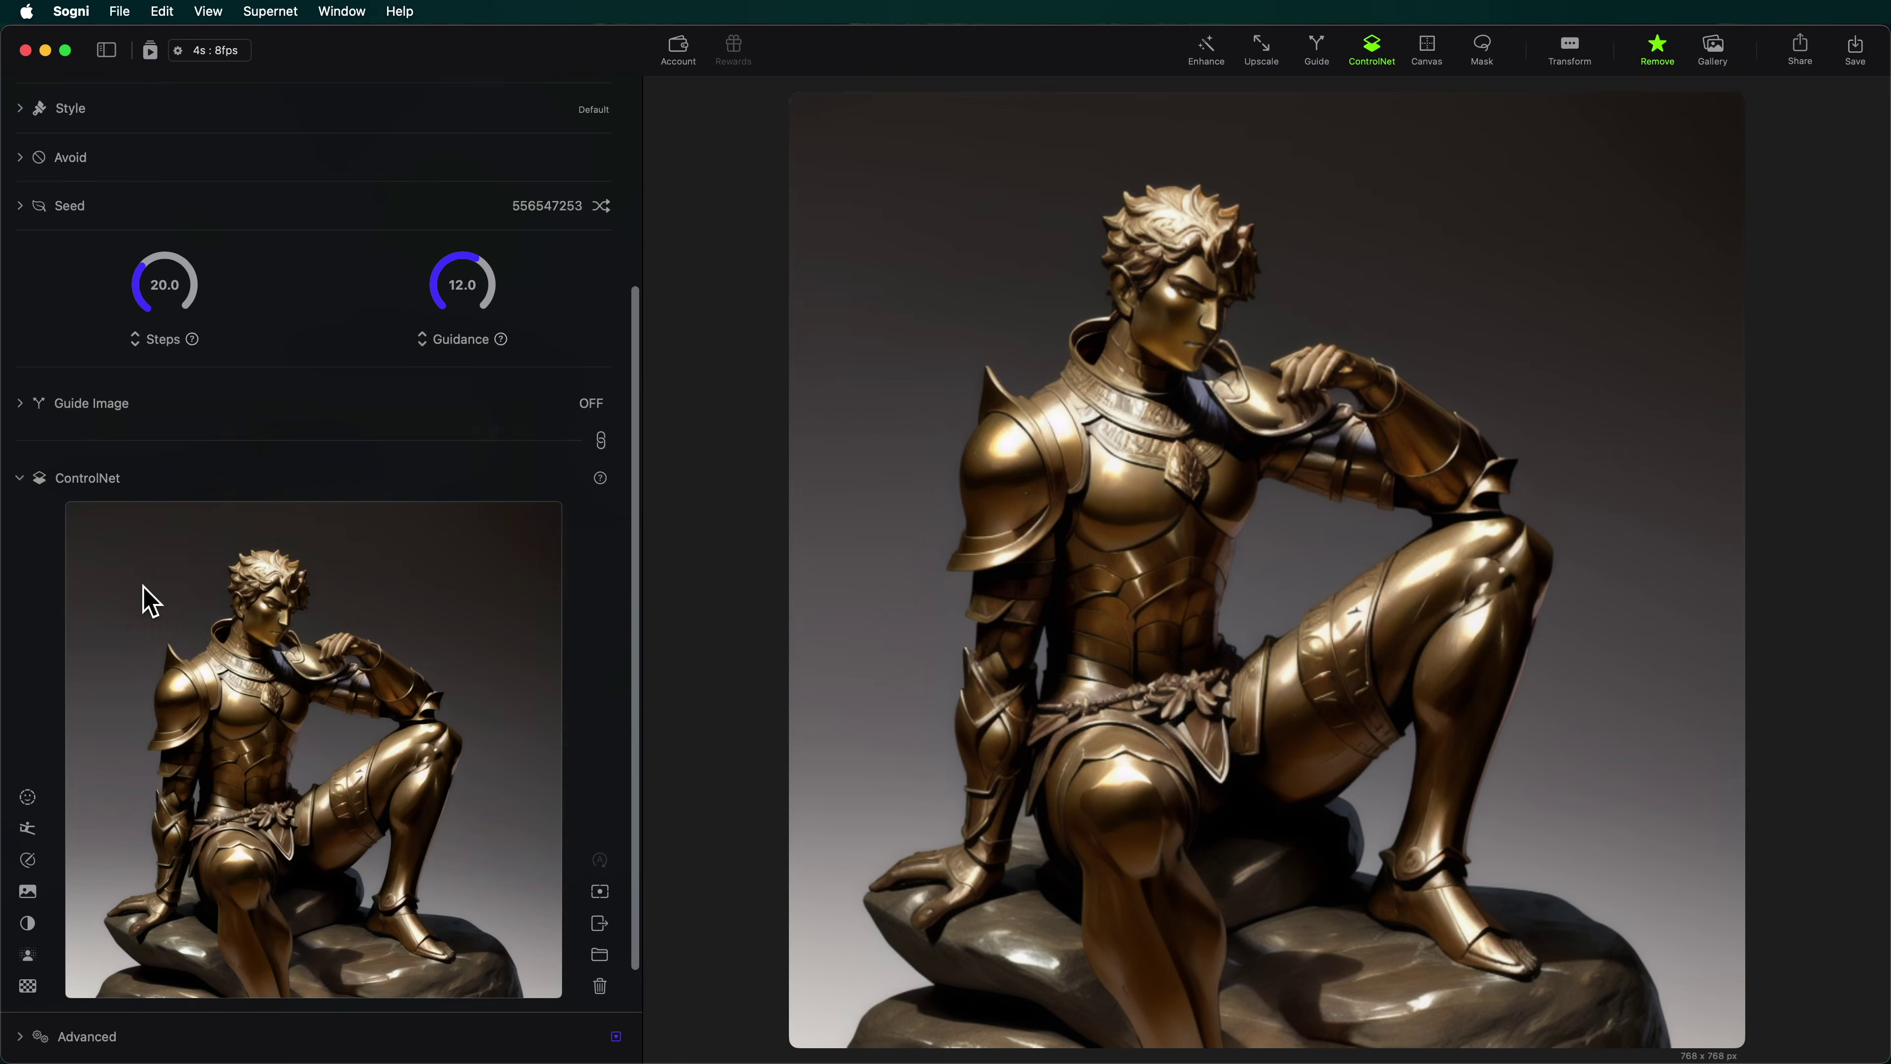
Convert the ControlNet sculpture to a body pose skeleton and set the CN model to OpenPose.
{"action": "scroll", "coordinate": [112, 656], "scroll_direction": "down", "scroll_amount": 2}
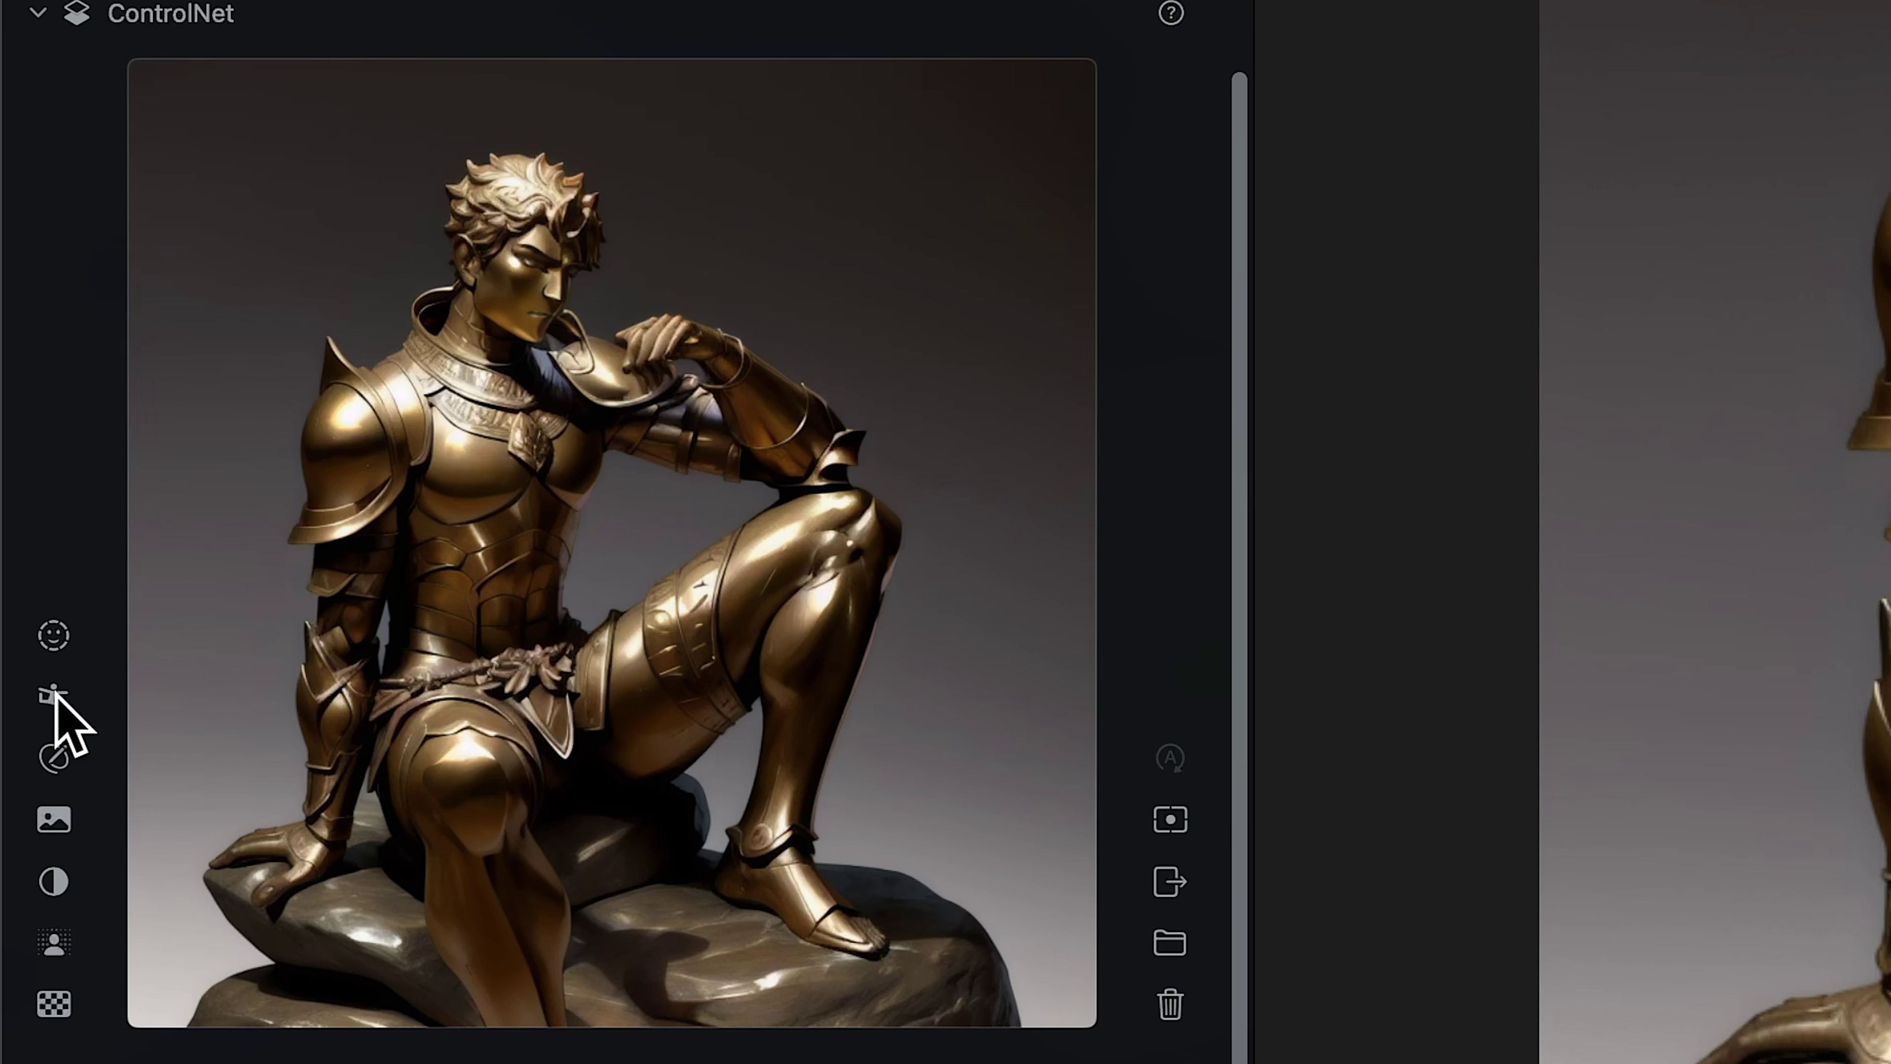
{"action": "left_click", "coordinate": [54, 695]}
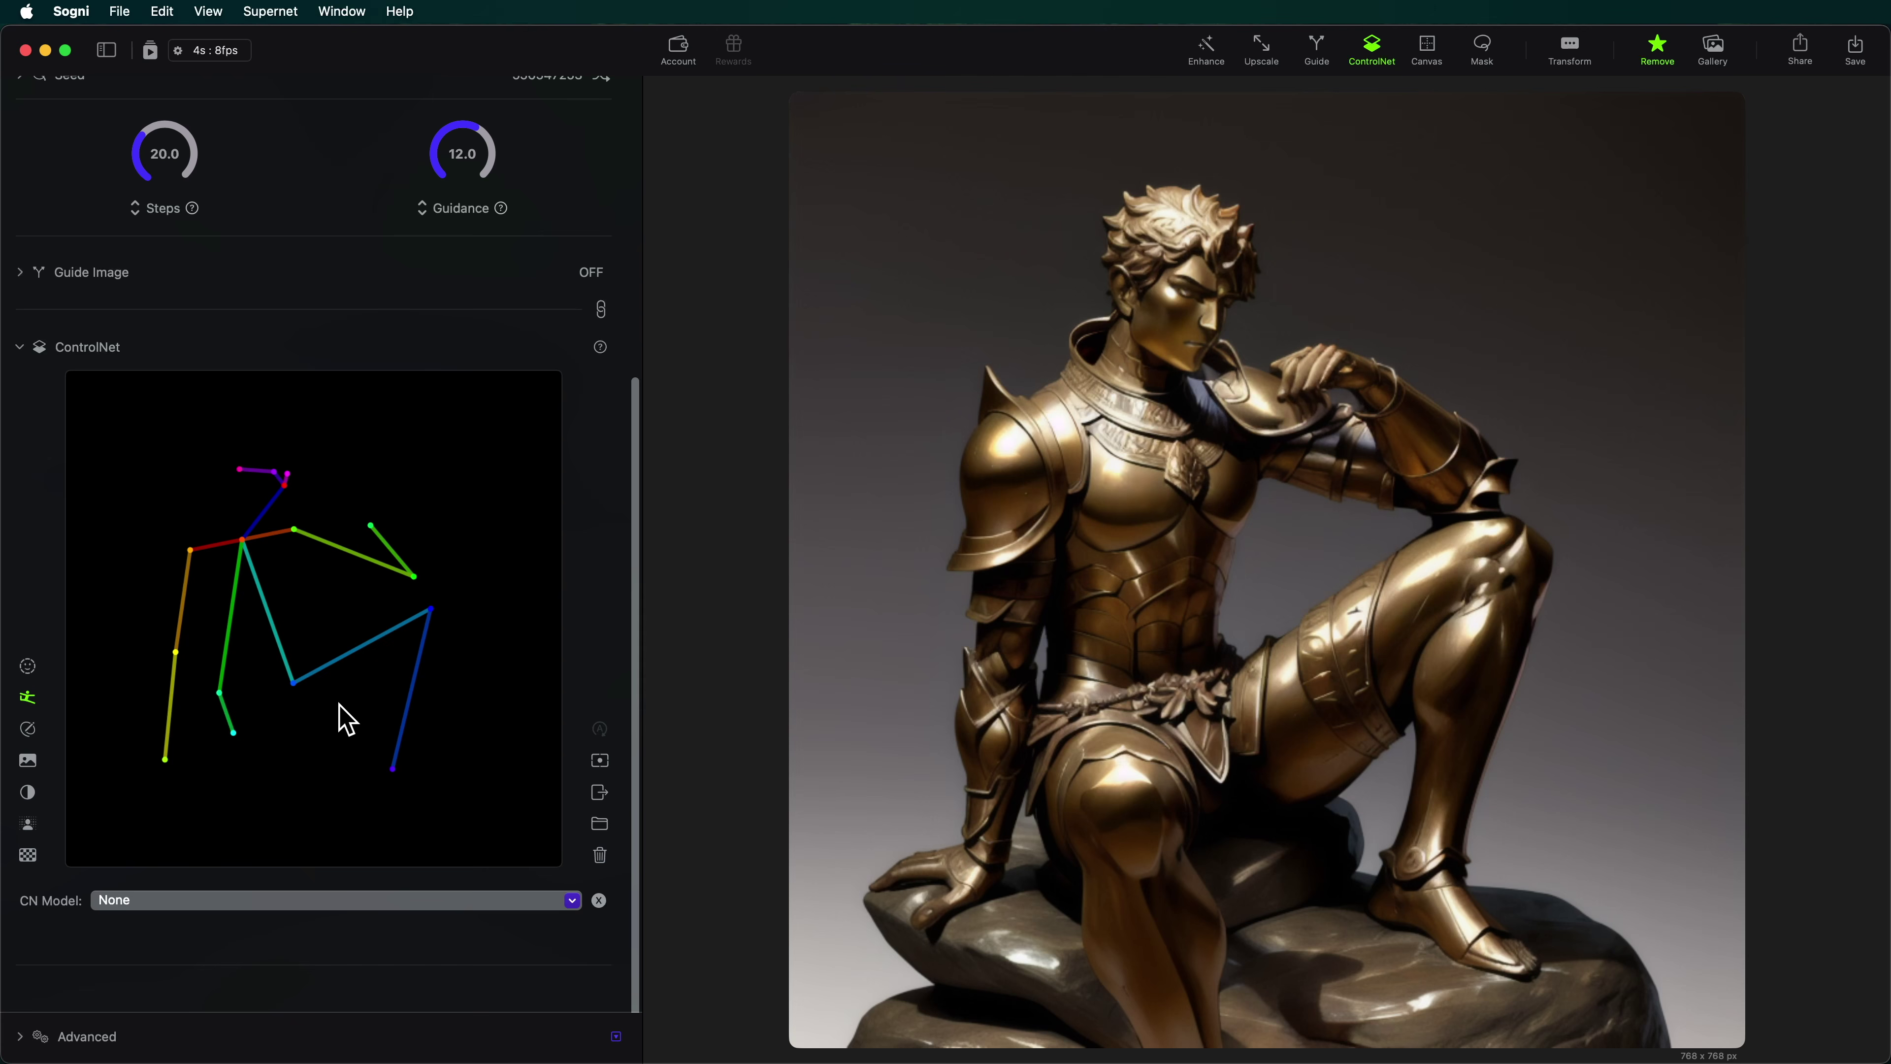
{"action": "left_click", "coordinate": [295, 901]}
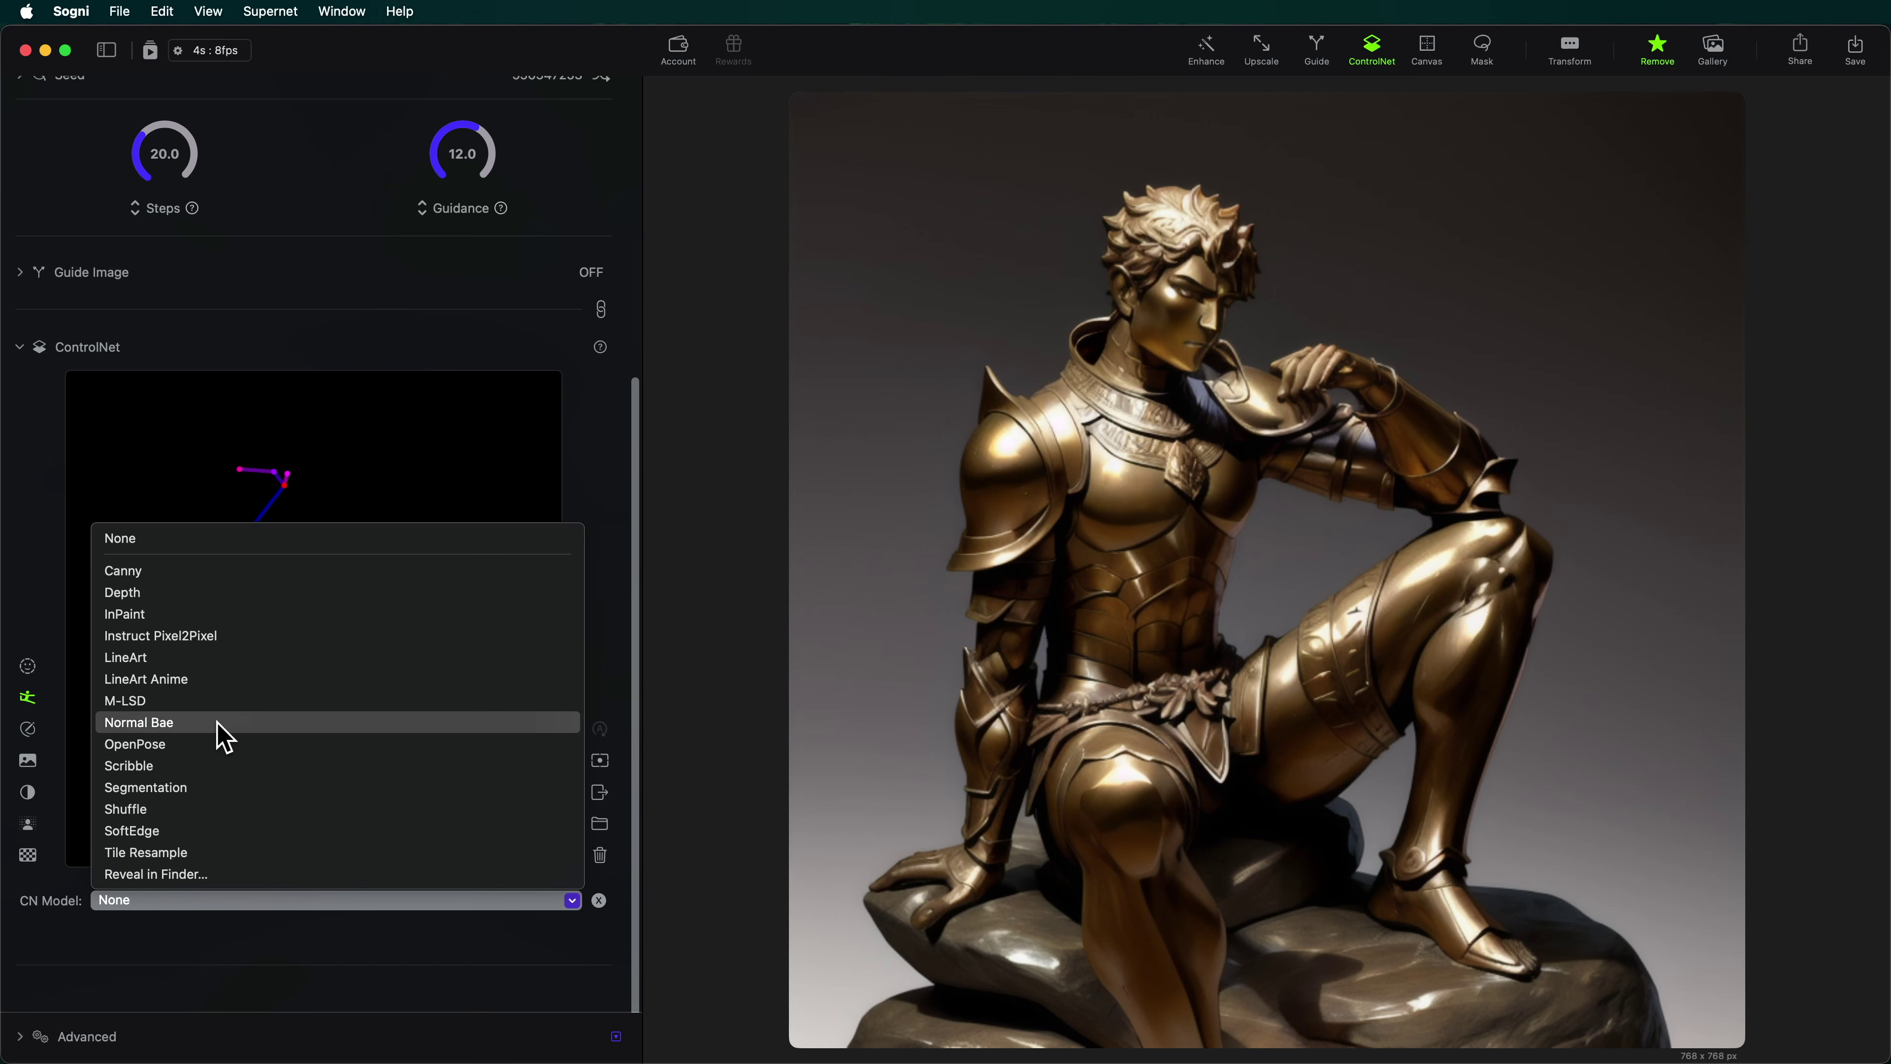
{"action": "left_click", "coordinate": [217, 745]}
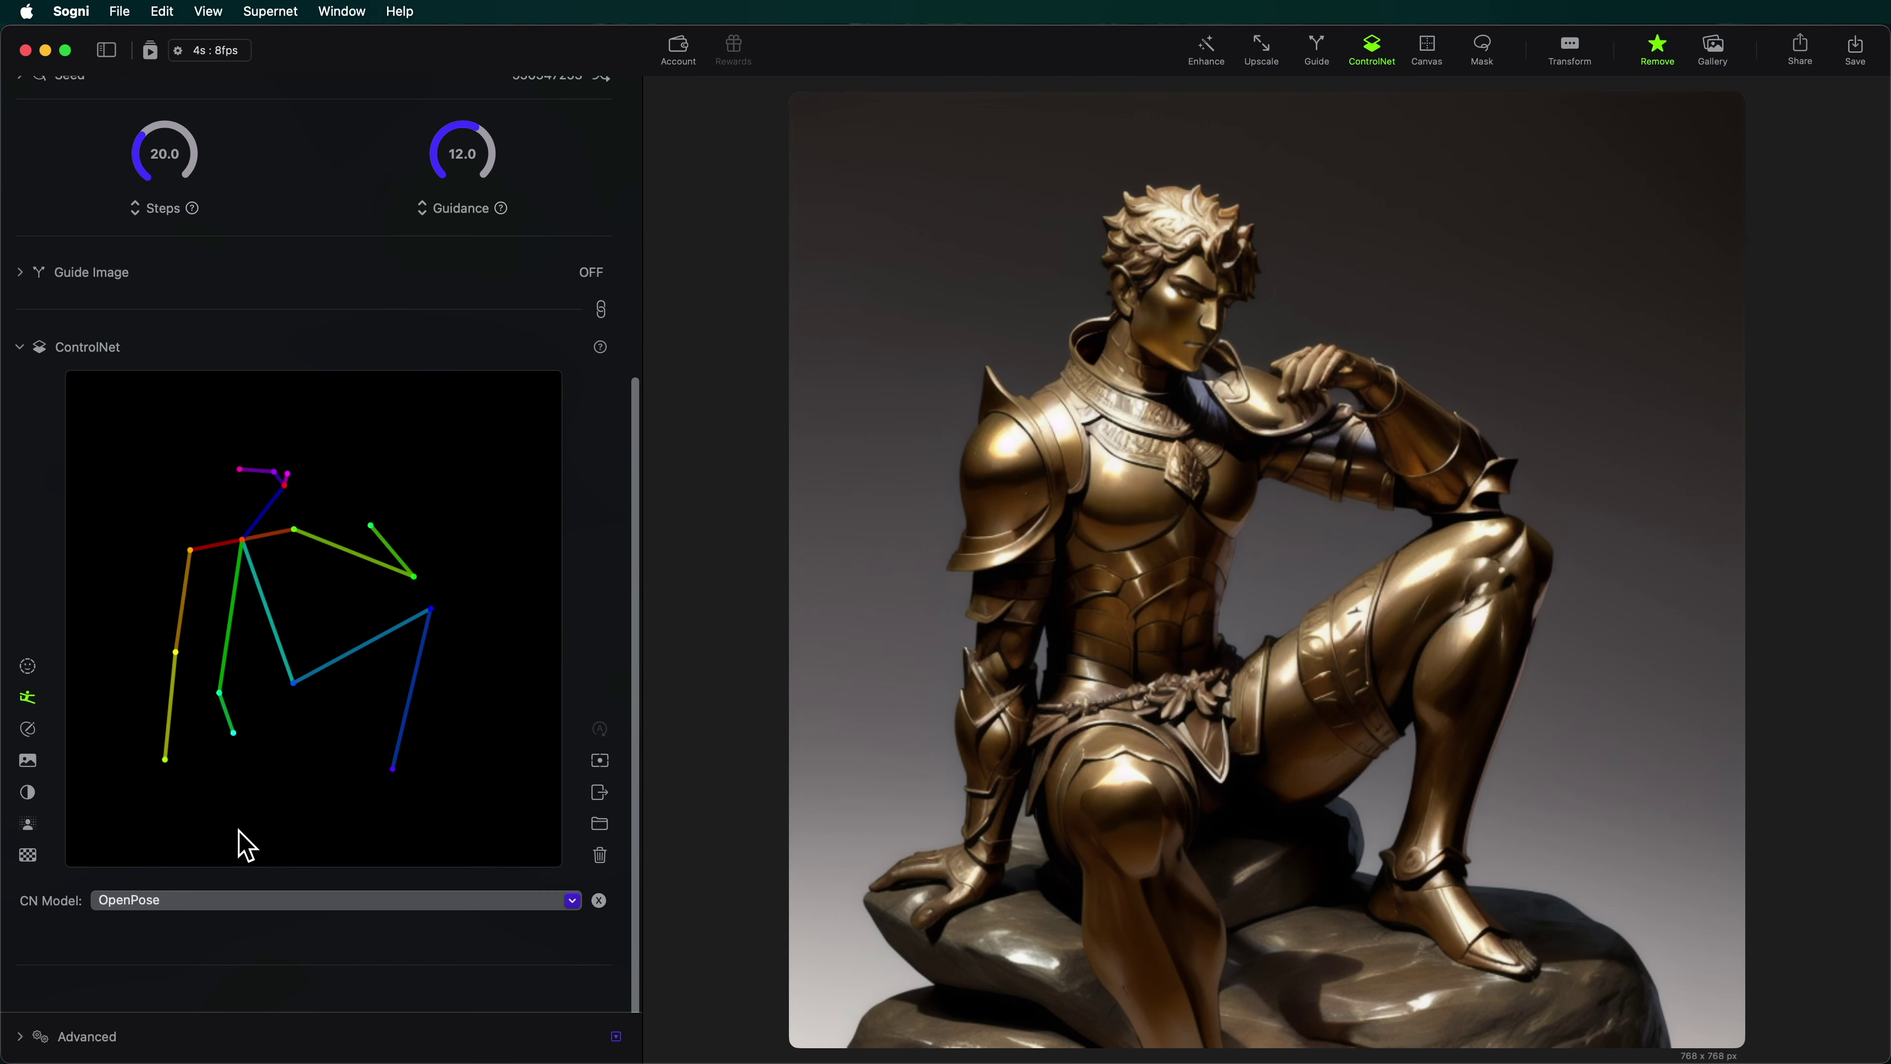
Generate four images with prompt "Astronaut in thinker pose, inside a spaceship, Earth visible through the window, stars, zero gravity, space suit, realistic, detailed, sci-fi, exploration, isolated, contemplative".
{"action": "scroll", "coordinate": [246, 845], "scroll_direction": "up", "scroll_amount": 5}
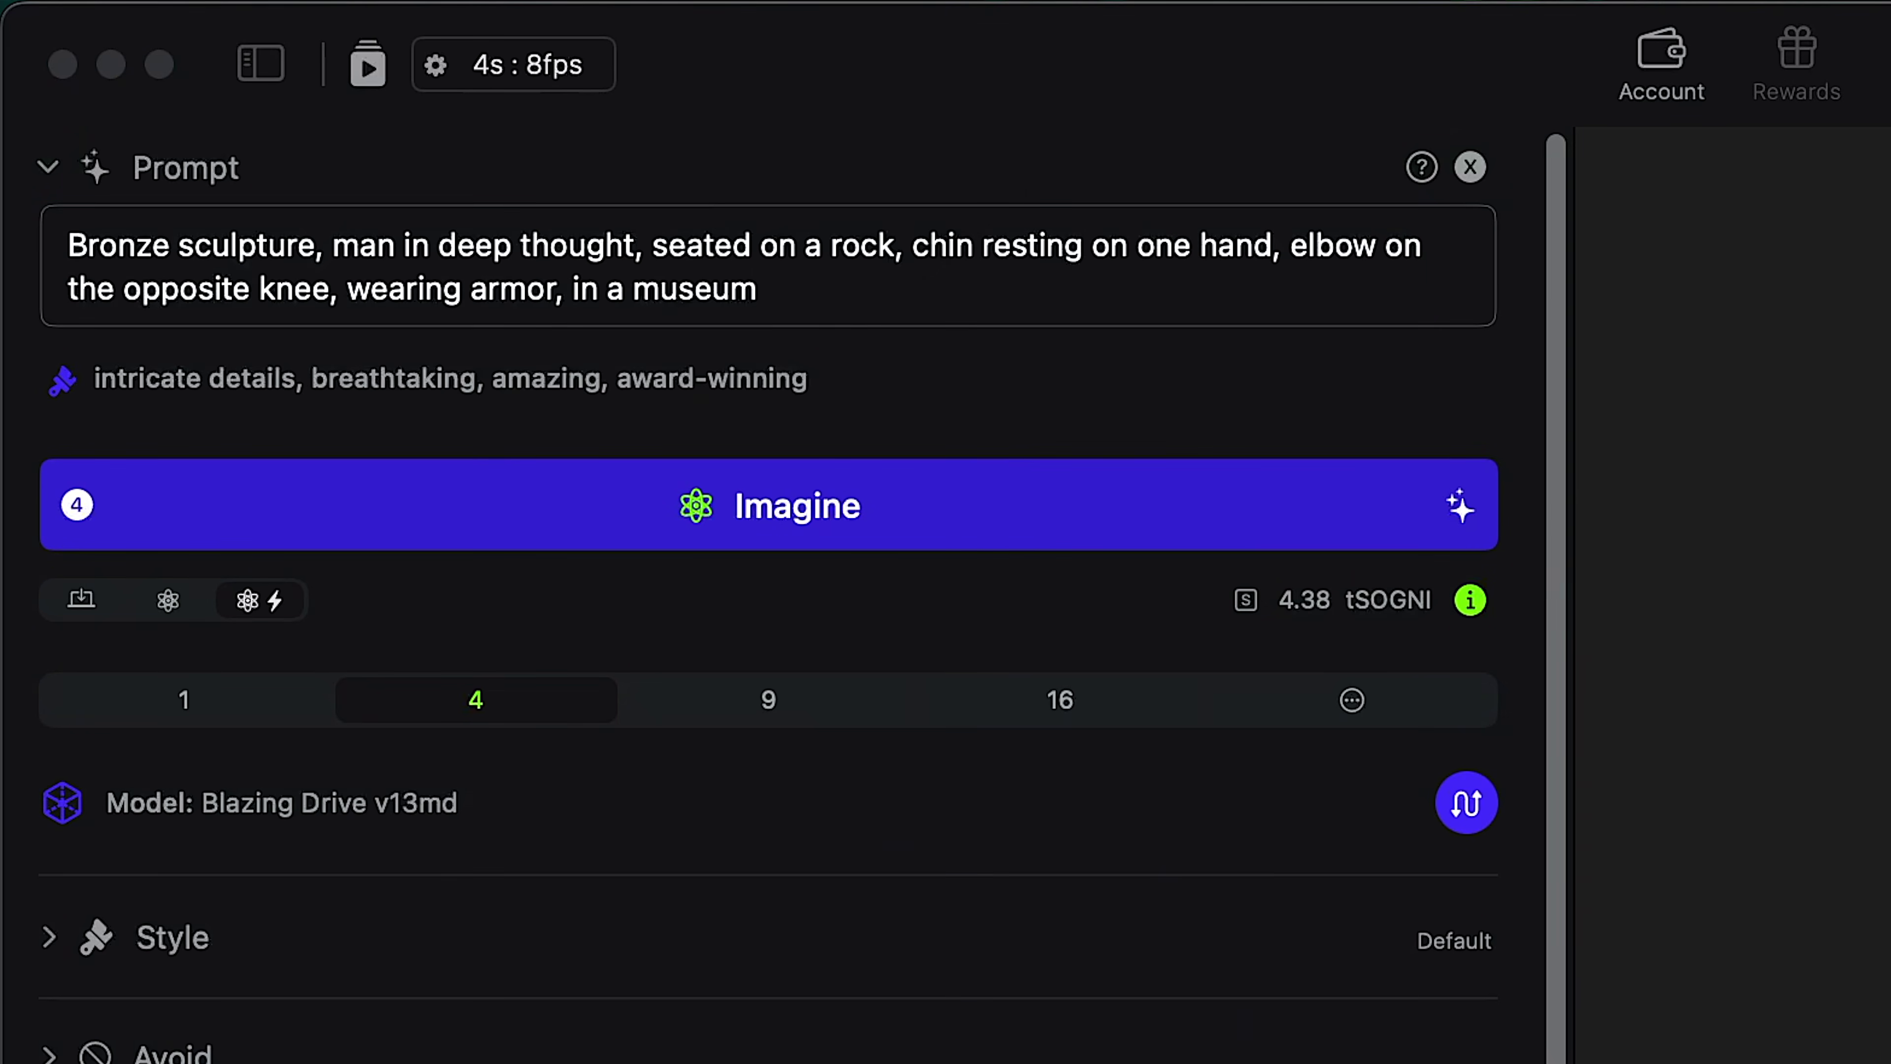
{"action": "key", "text": "super+a"}
{"action": "type", "text": "Astronaut in thinker pose, inside a spaceship, Earth visible through the window, stars, zero gravity, space suit, realistic, detailed, sci-fi, exploration, isolated, contemplative"}
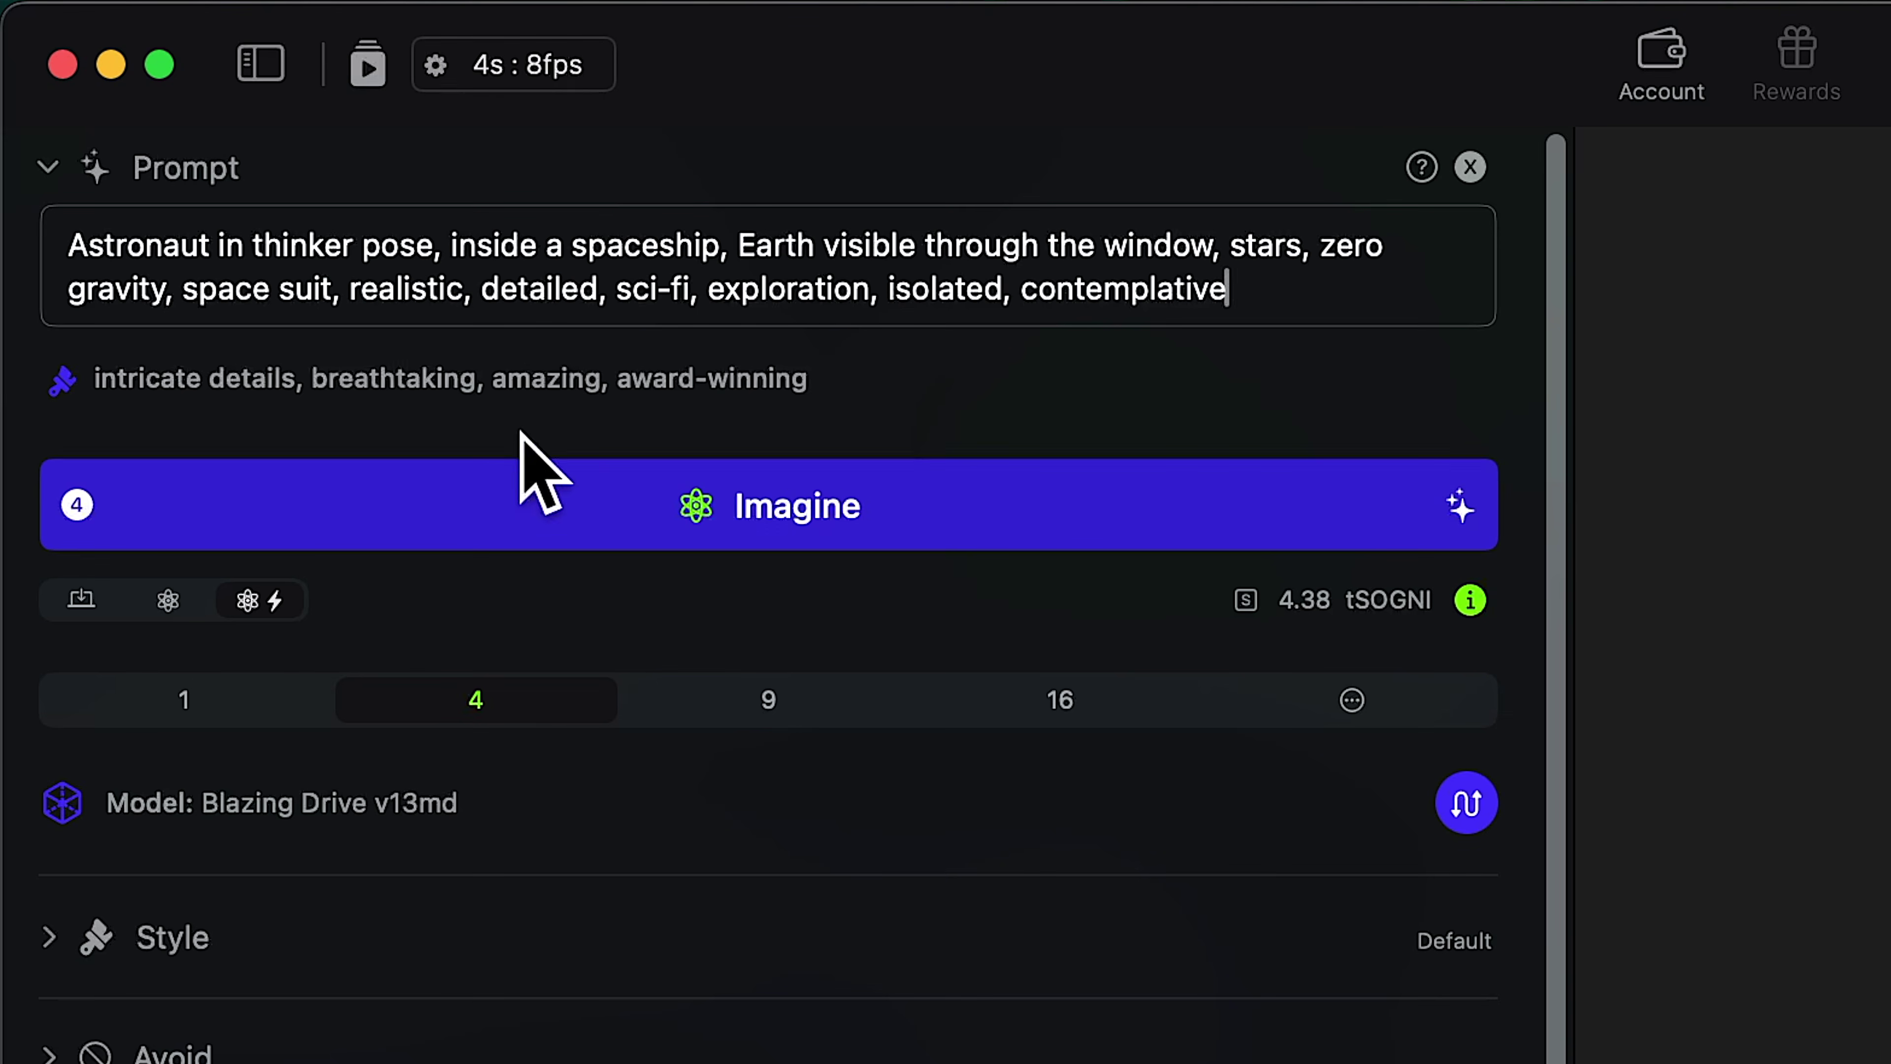
{"action": "left_click", "coordinate": [756, 525]}
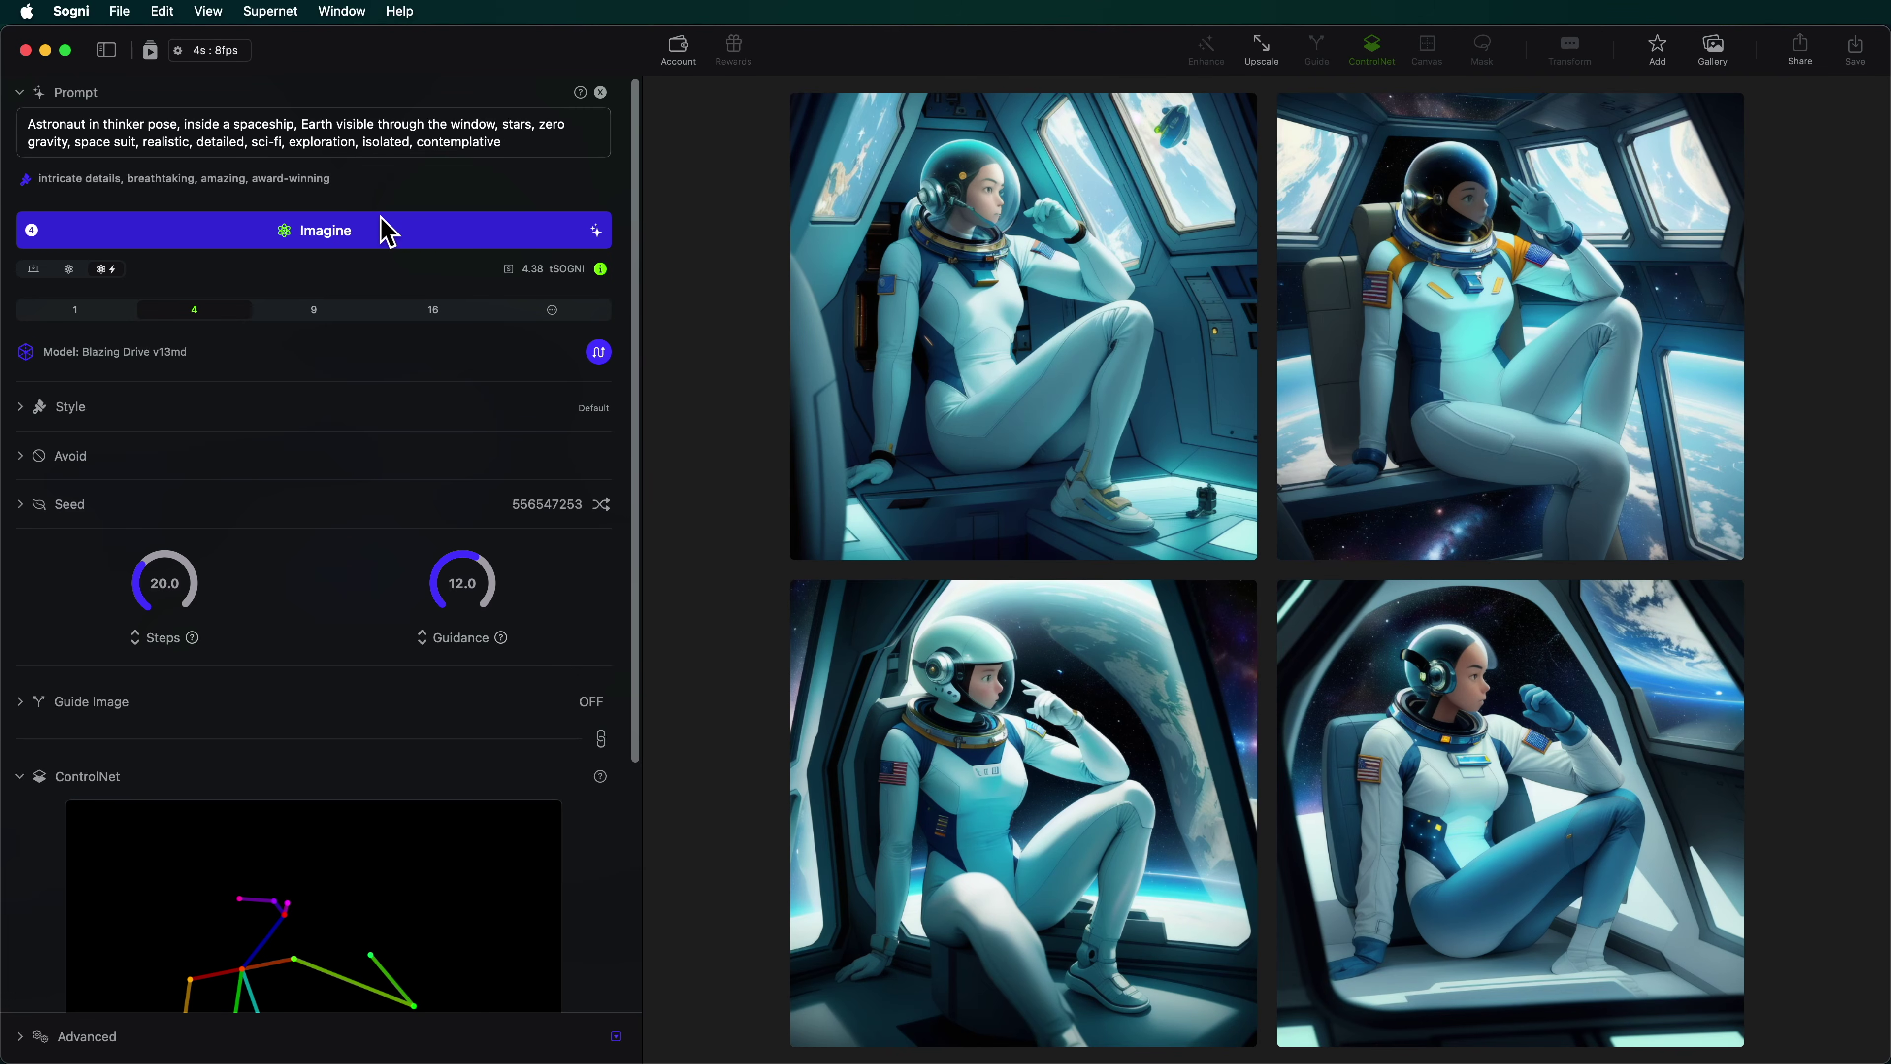
{"action": "mouse_move", "coordinate": [986, 345]}
{"action": "mouse_move", "coordinate": [1571, 437]}
{"action": "mouse_move", "coordinate": [1126, 541]}
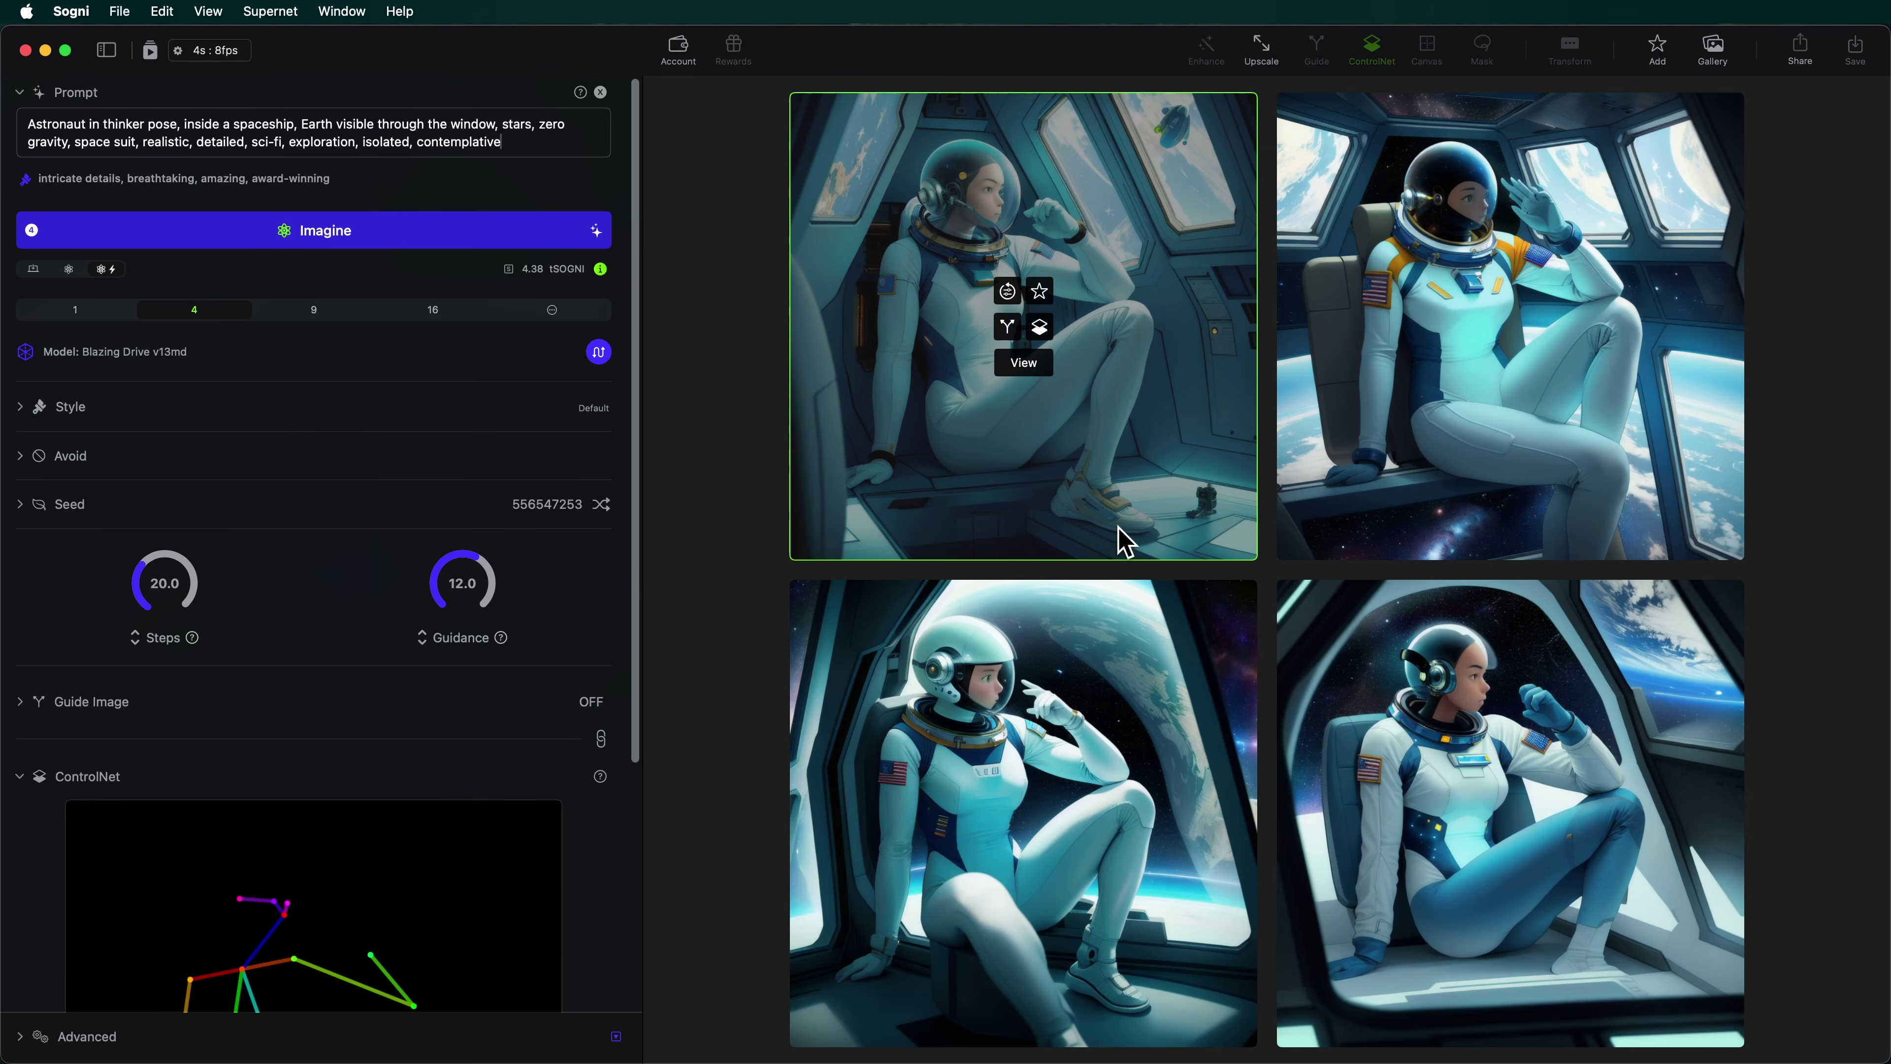
Generate four images with prompt "Elderly woman in thinker pose, garden, surrounded by flowers and greenery, sunlight, peaceful, detailed, realistic, nature, aging, wisdom, serene, contemplative".
{"action": "mouse_move", "coordinate": [883, 636]}
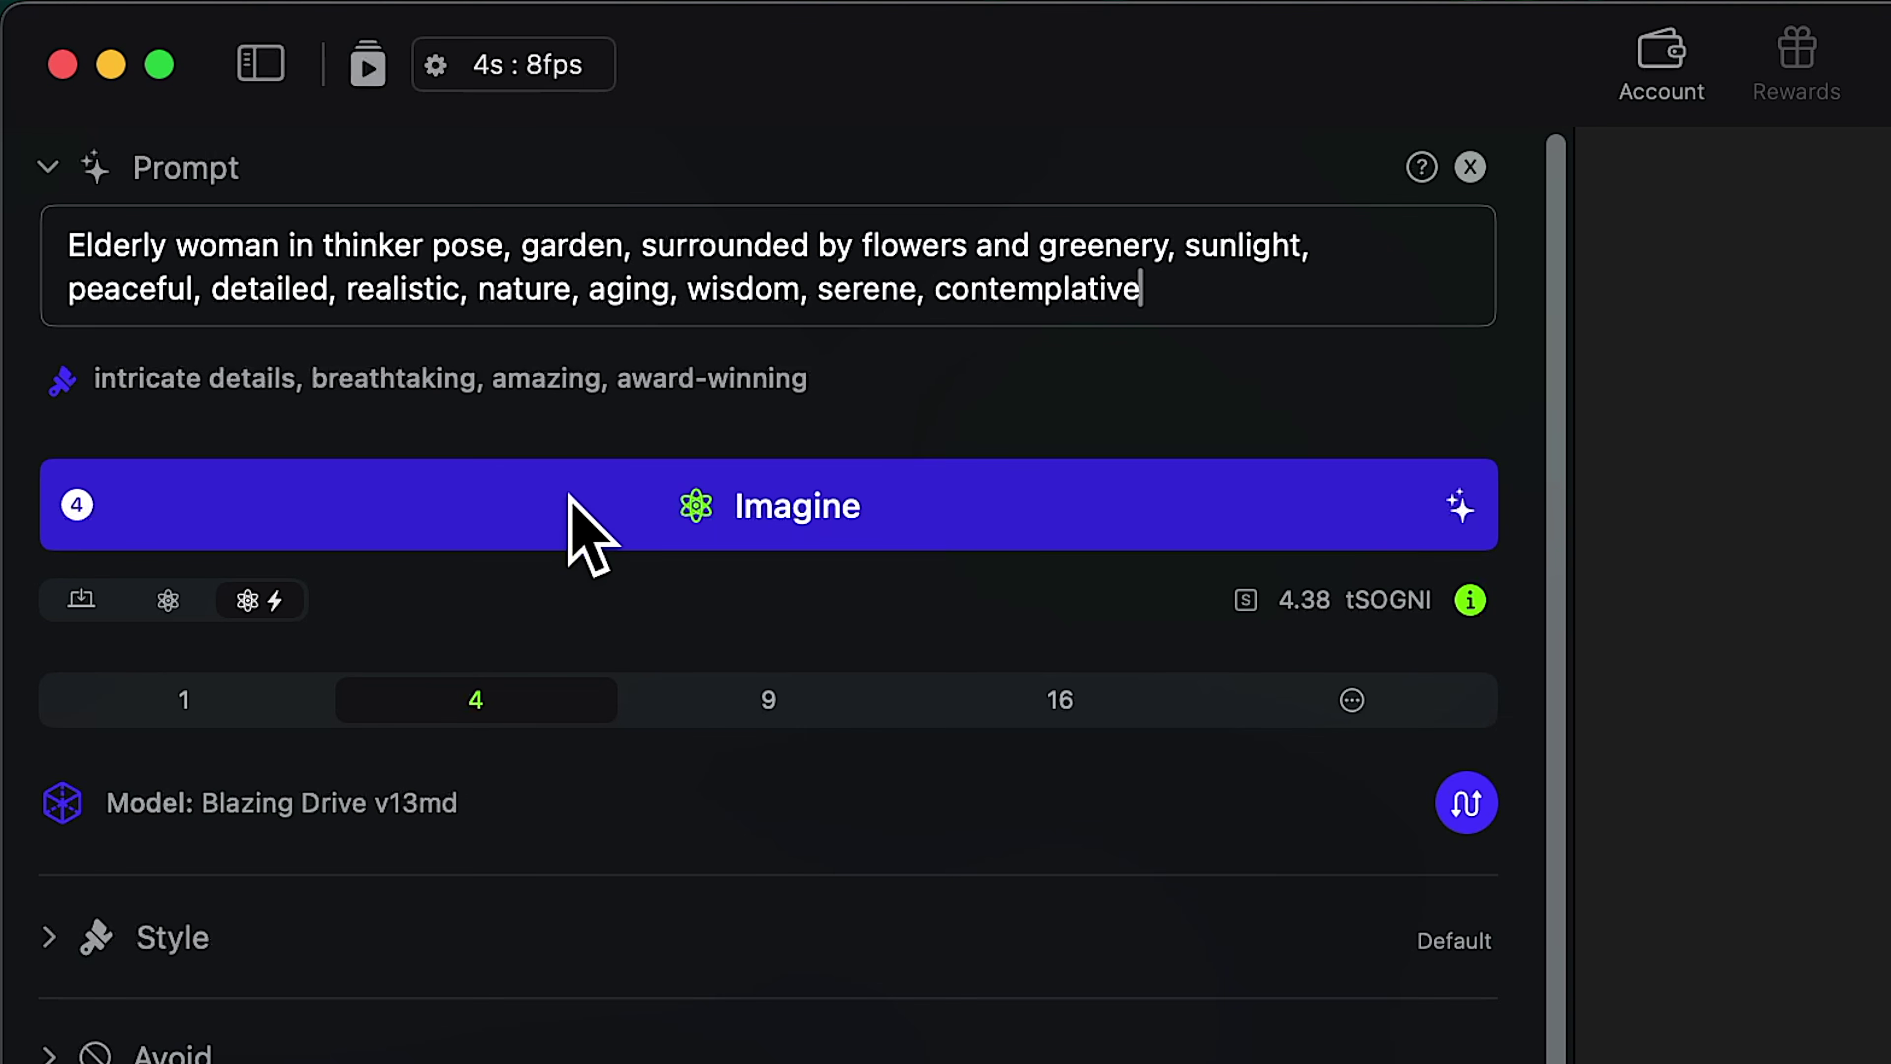
{"action": "left_click", "coordinate": [568, 491]}
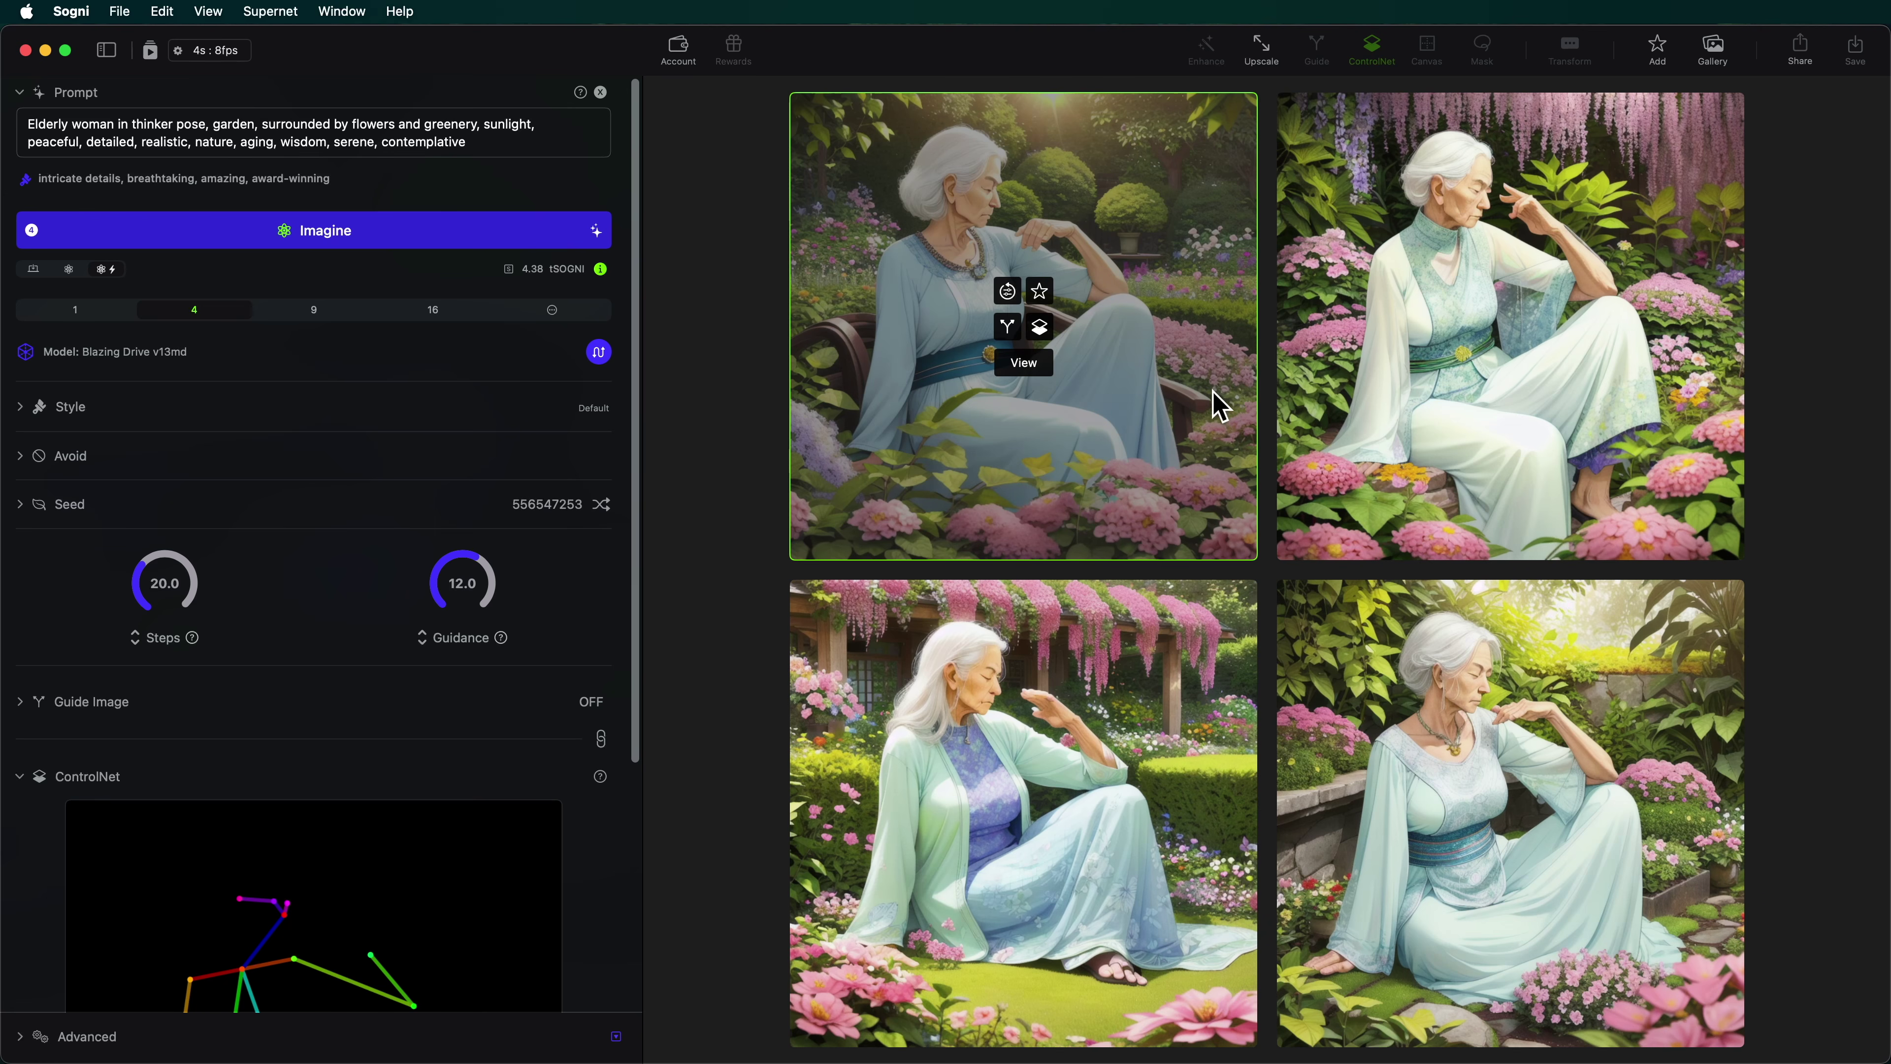
Enhance the first elderly woman image and add it to the gallery.
{"action": "left_click", "coordinate": [1161, 403]}
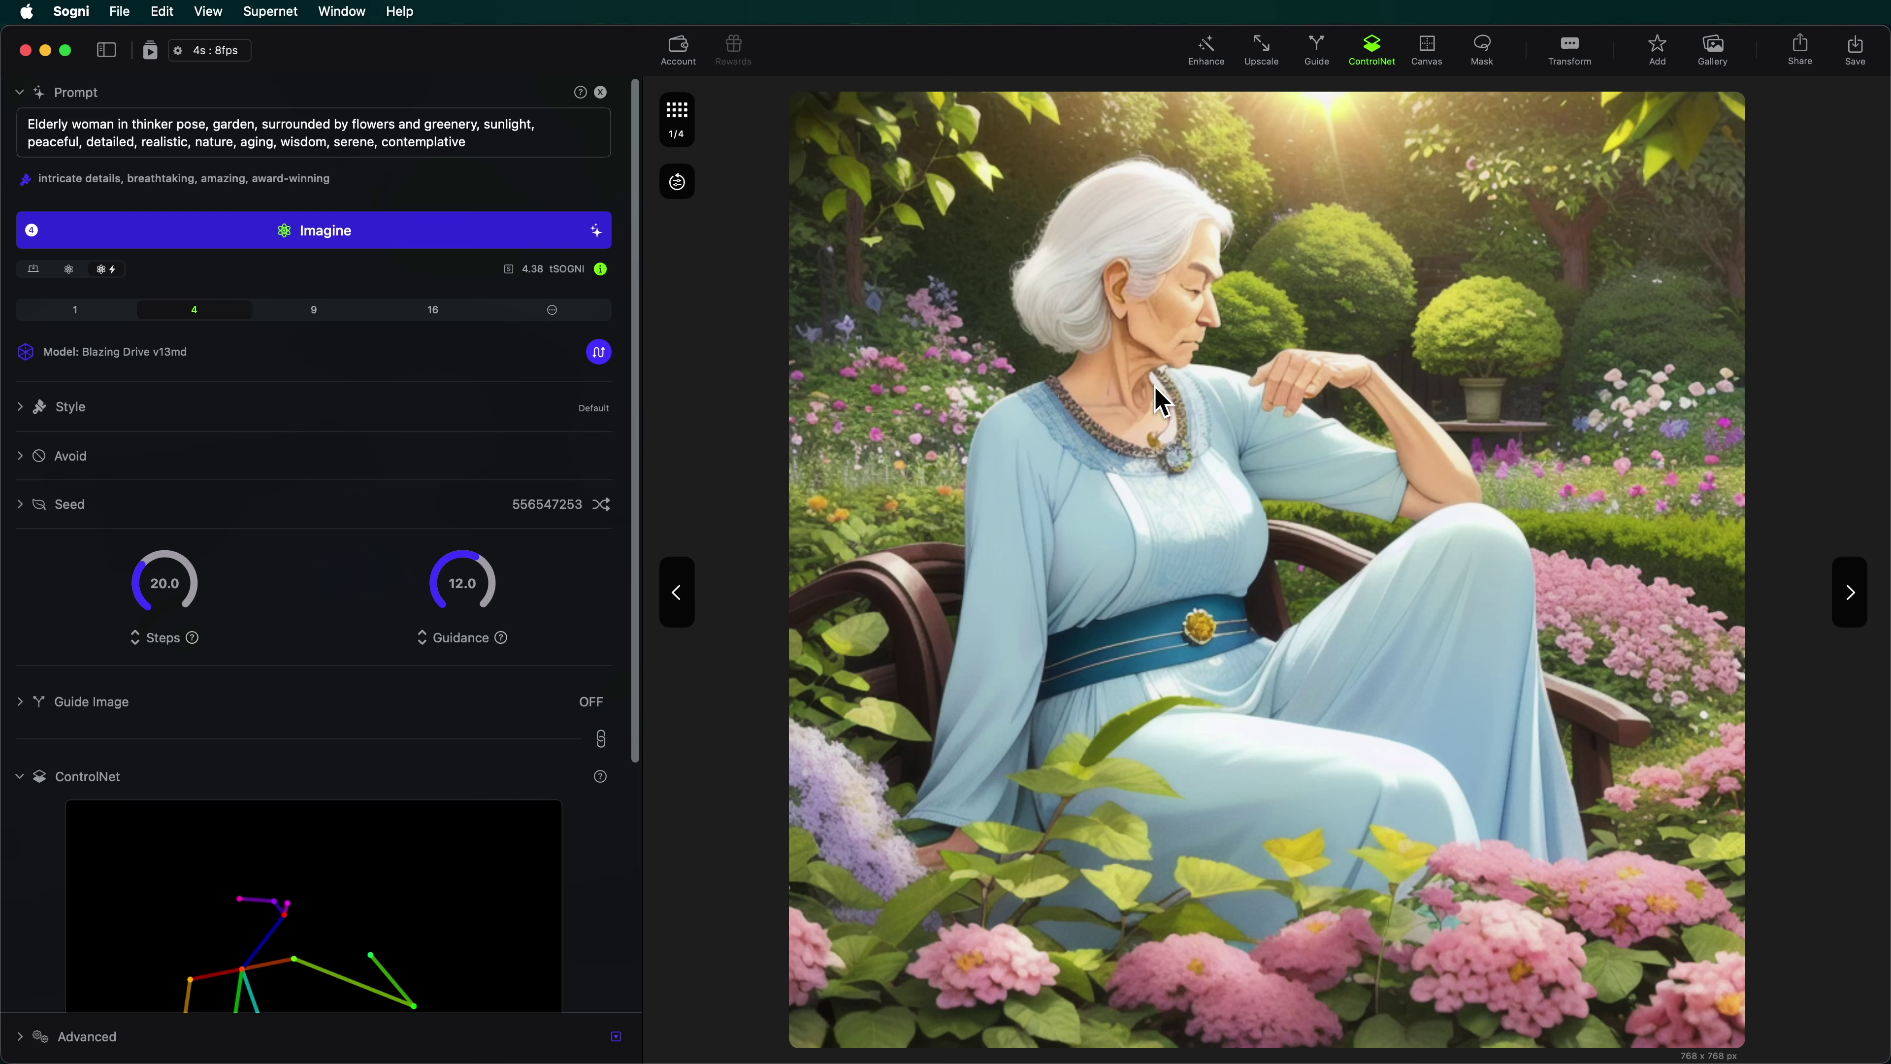
{"action": "left_click", "coordinate": [1209, 53]}
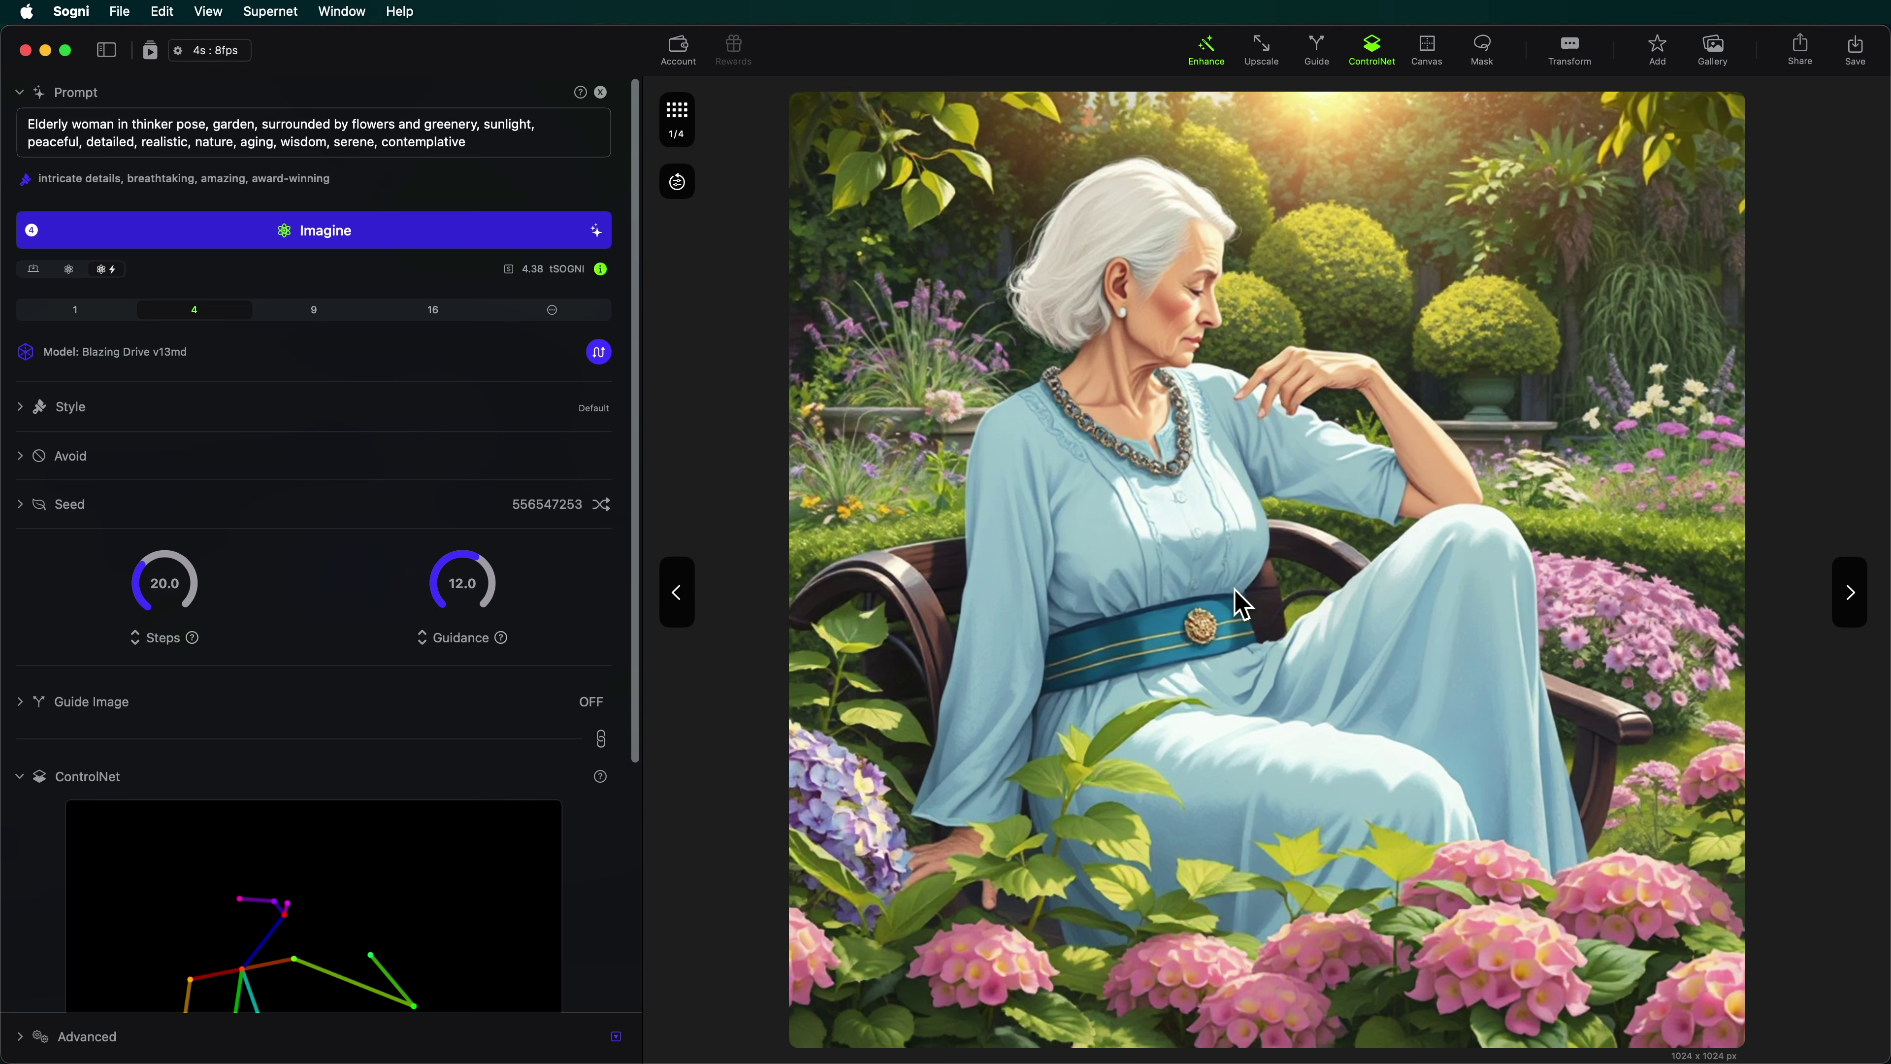
{"action": "left_click", "coordinate": [1657, 50]}
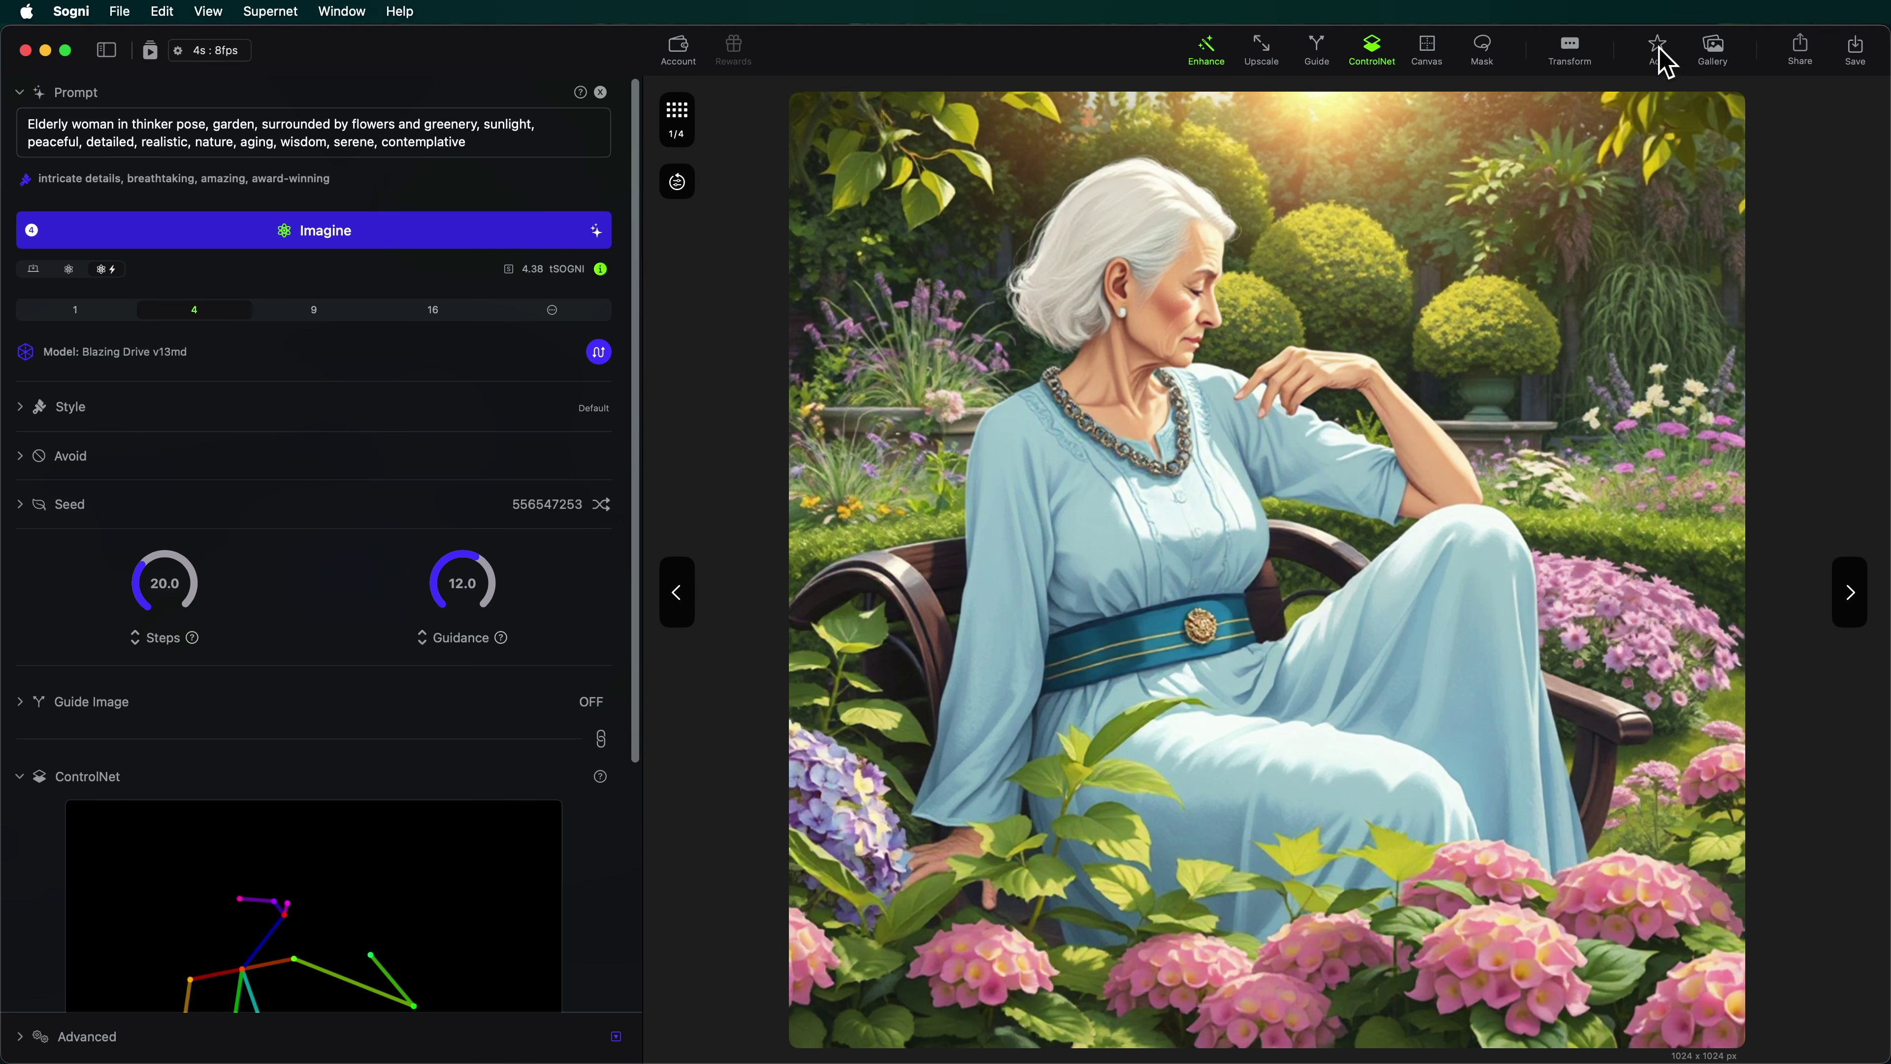